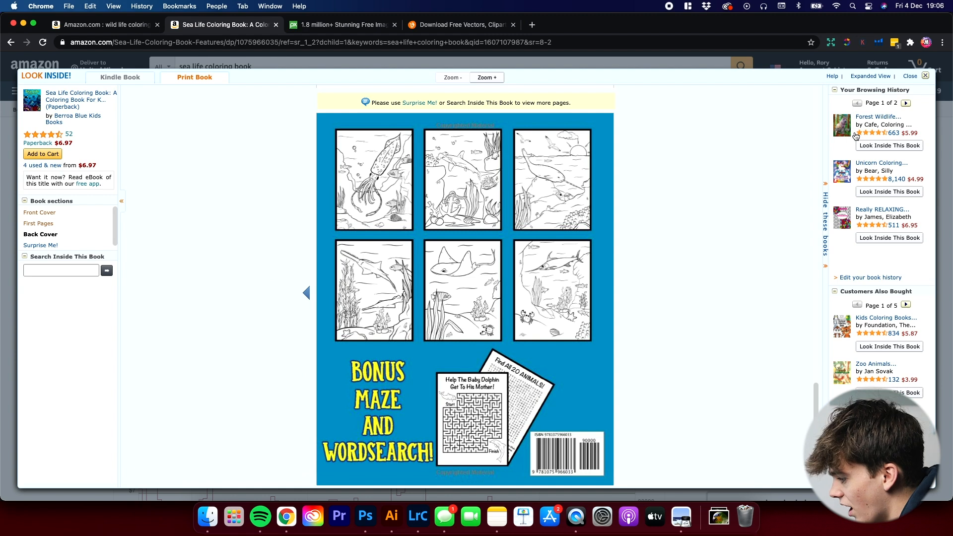
Step: Close the sea life coloring book preview and search Pixabay for "animal" images
{"action": "left_click", "coordinate": [925, 76]}
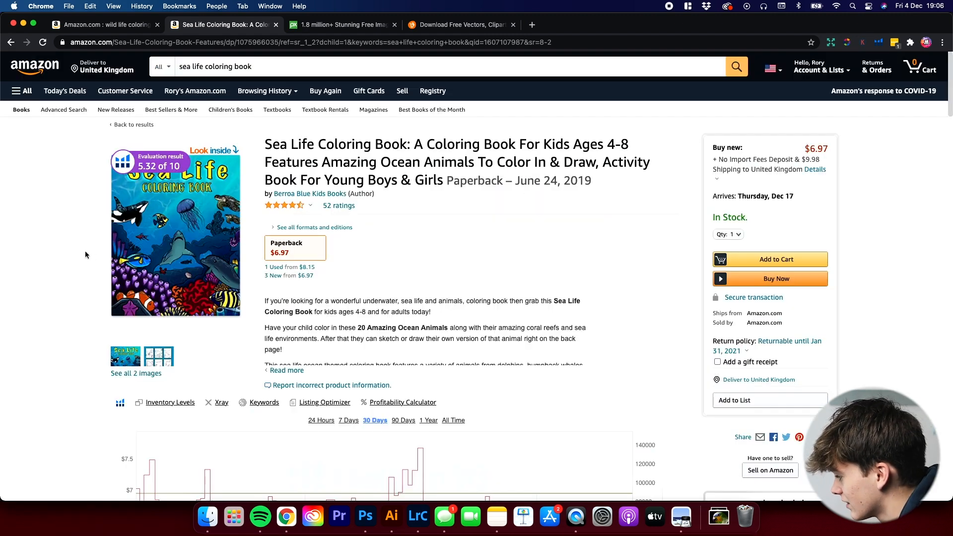
{"action": "scroll", "coordinate": [151, 318], "scroll_direction": "down", "scroll_amount": 1}
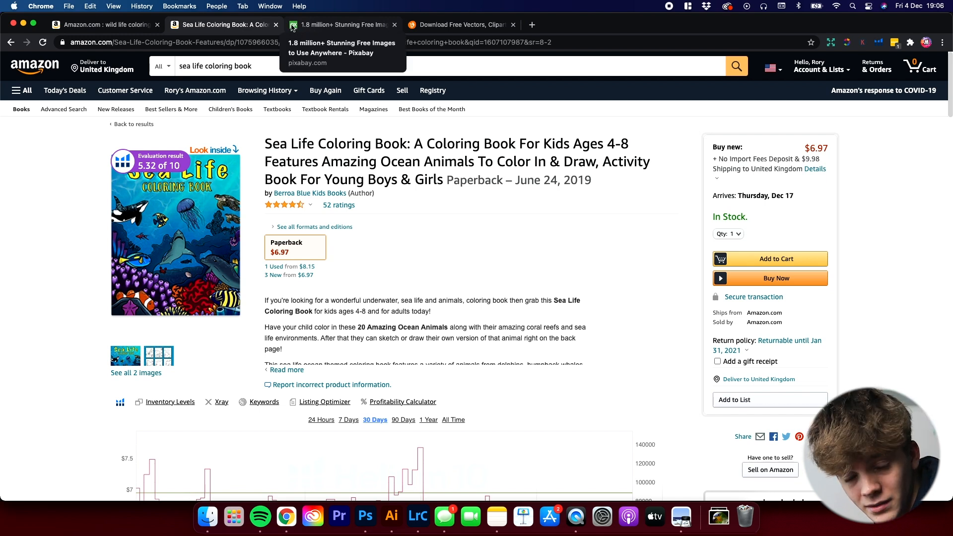
{"action": "left_click", "coordinate": [309, 26]}
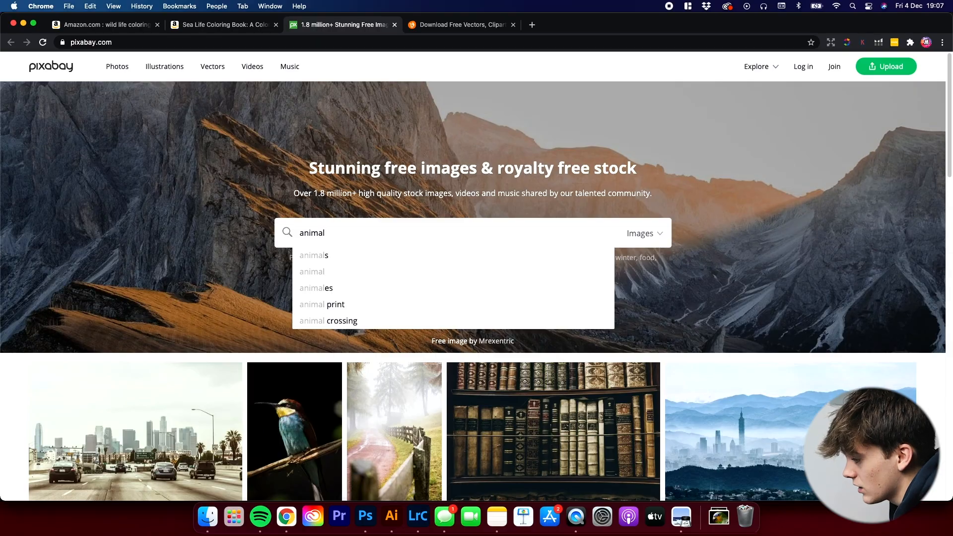
{"action": "key", "text": "Return"}
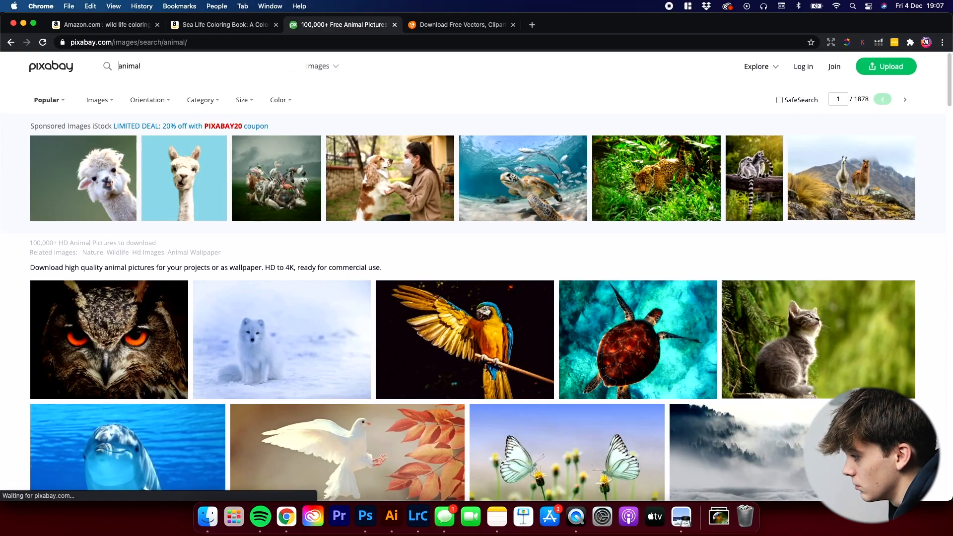
Step: Browse the Pixabay animal results for a picture suited to a coloring book page
{"action": "scroll", "coordinate": [649, 262], "scroll_direction": "down", "scroll_amount": 10}
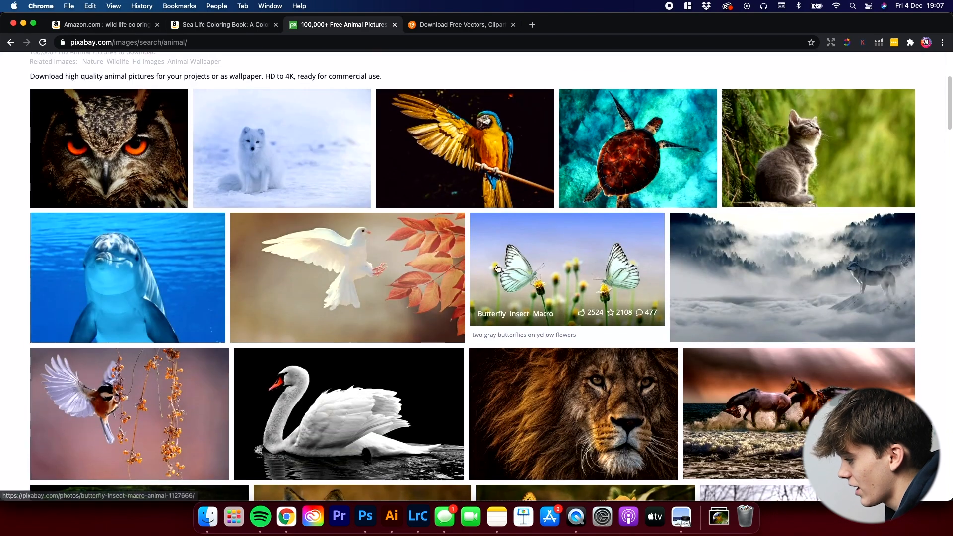
{"action": "scroll", "coordinate": [426, 242], "scroll_direction": "down", "scroll_amount": 4}
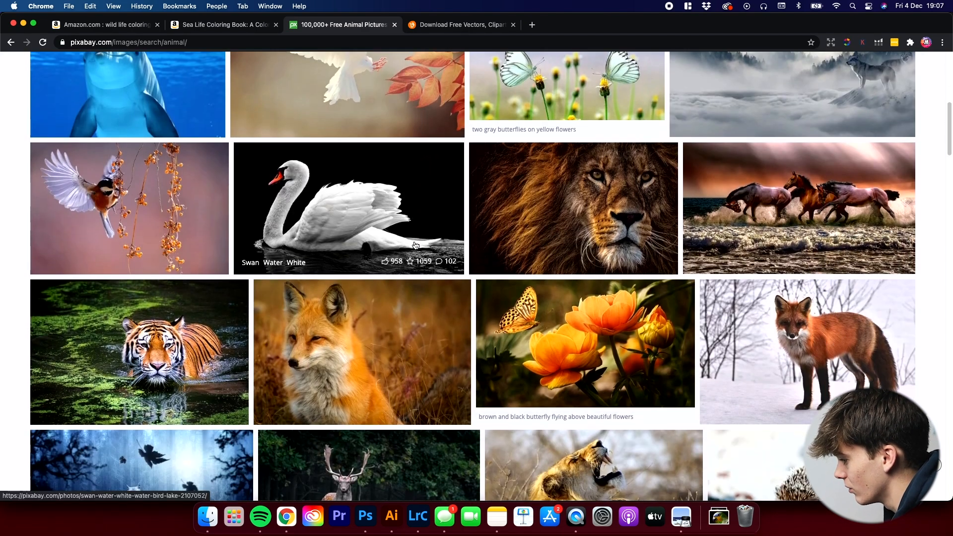
{"action": "scroll", "coordinate": [416, 245], "scroll_direction": "down", "scroll_amount": 8}
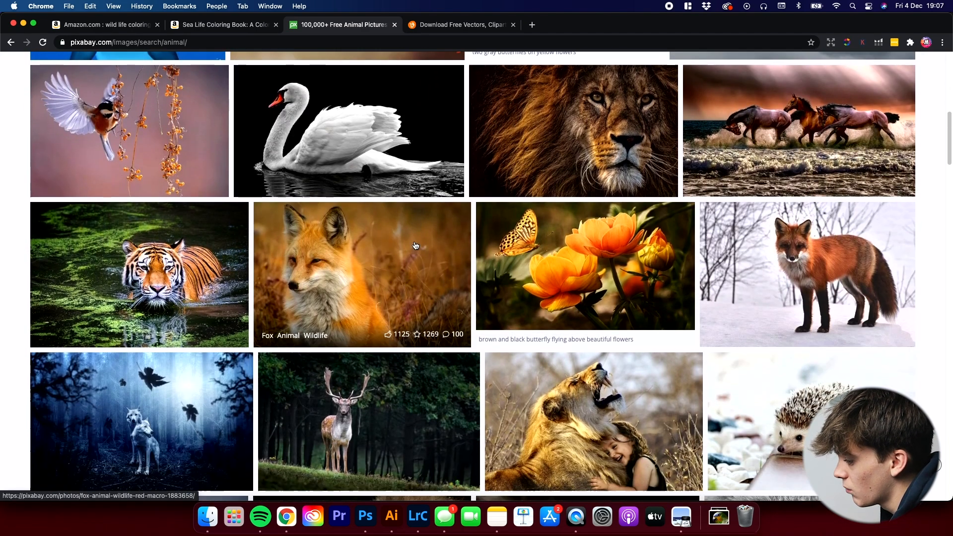
{"action": "scroll", "coordinate": [488, 252], "scroll_direction": "down", "scroll_amount": 3}
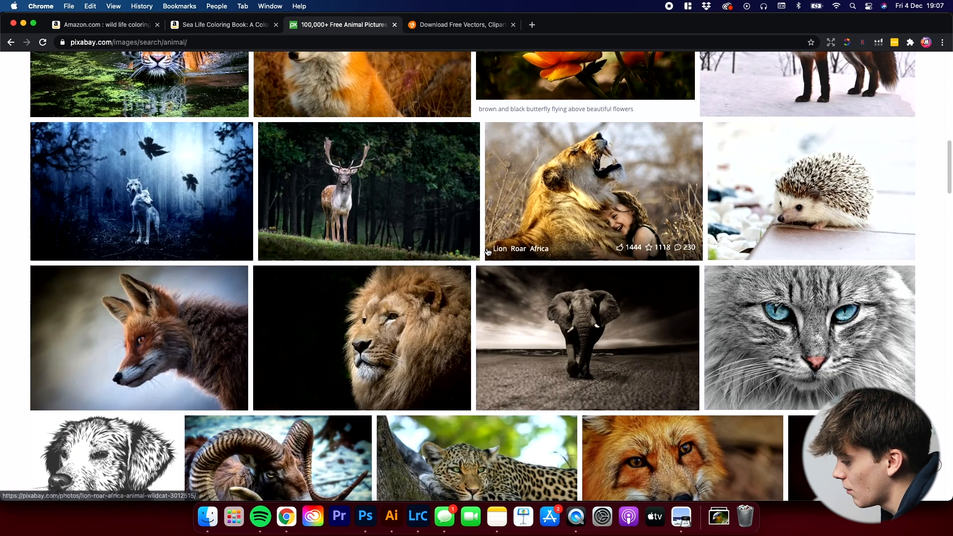
{"action": "scroll", "coordinate": [511, 268], "scroll_direction": "up", "scroll_amount": 1}
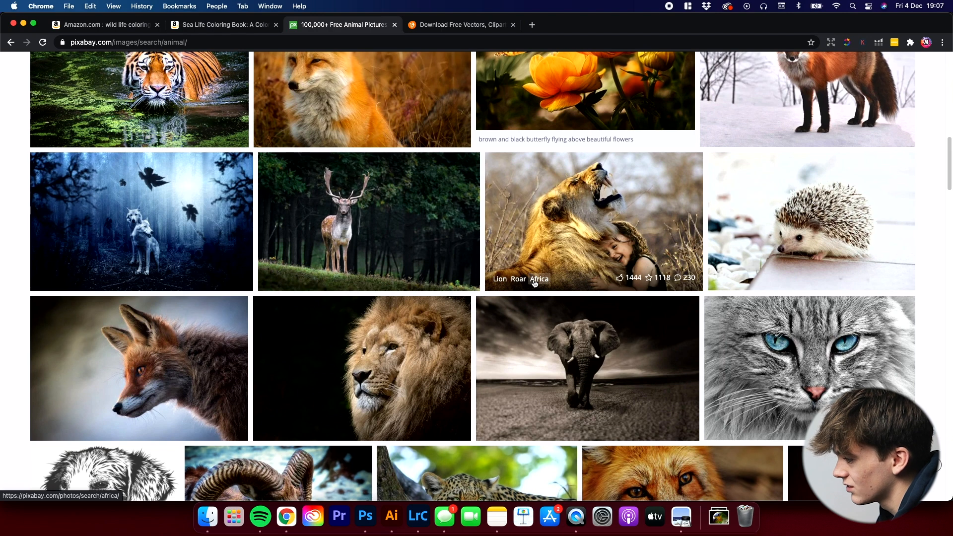
{"action": "scroll", "coordinate": [534, 284], "scroll_direction": "down", "scroll_amount": 13}
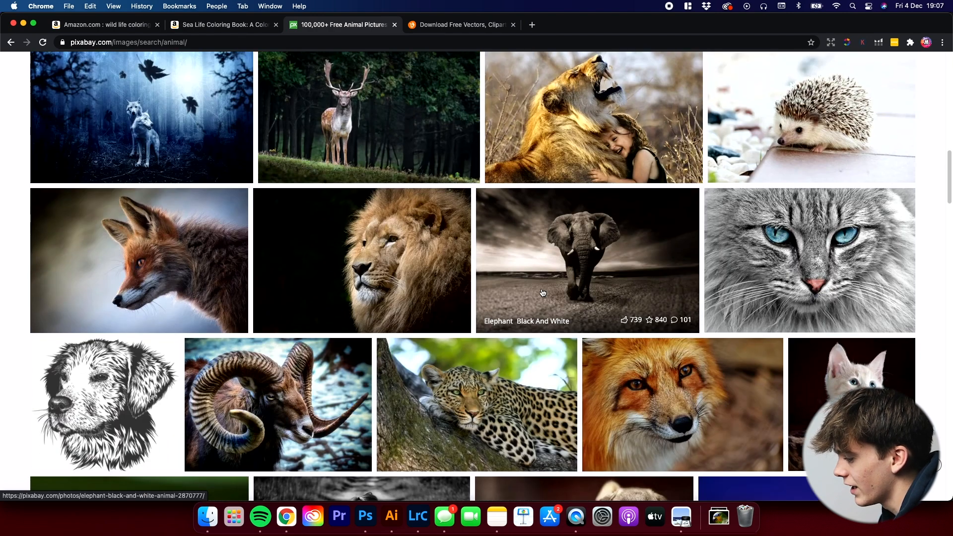
{"action": "scroll", "coordinate": [459, 269], "scroll_direction": "down", "scroll_amount": 3}
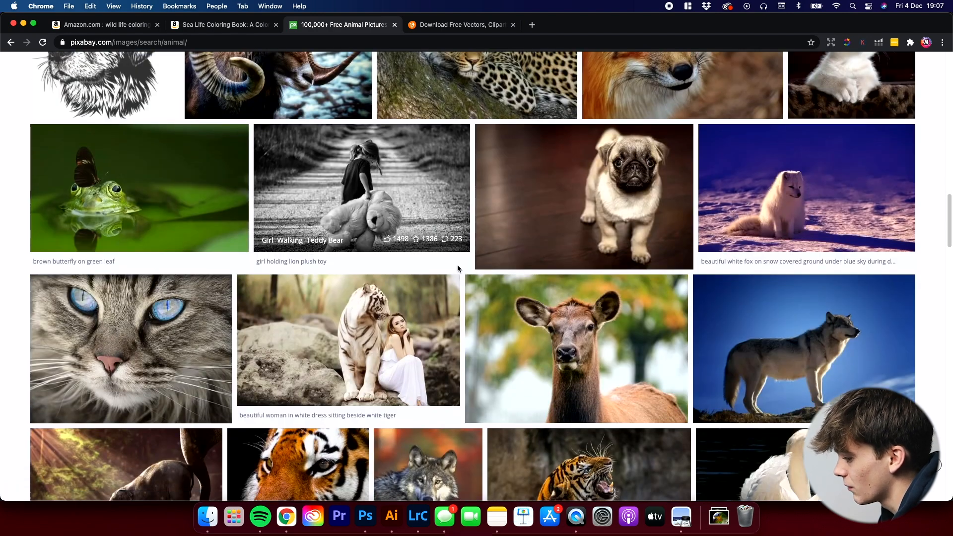
{"action": "scroll", "coordinate": [457, 268], "scroll_direction": "down", "scroll_amount": 5}
{"action": "scroll", "coordinate": [509, 284], "scroll_direction": "down", "scroll_amount": 3}
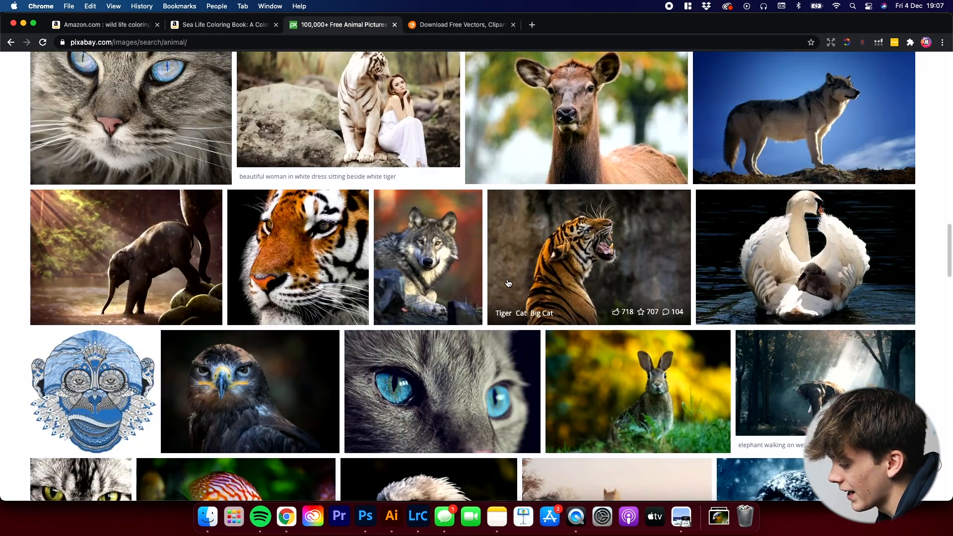
{"action": "scroll", "coordinate": [508, 283], "scroll_direction": "down", "scroll_amount": 7}
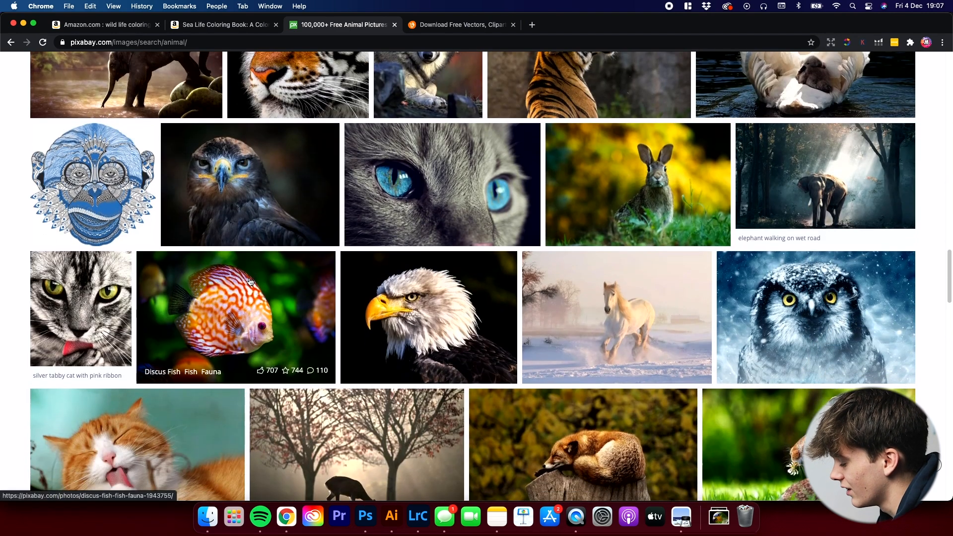
{"action": "scroll", "coordinate": [447, 314], "scroll_direction": "down", "scroll_amount": 1}
{"action": "scroll", "coordinate": [348, 304], "scroll_direction": "down", "scroll_amount": 20}
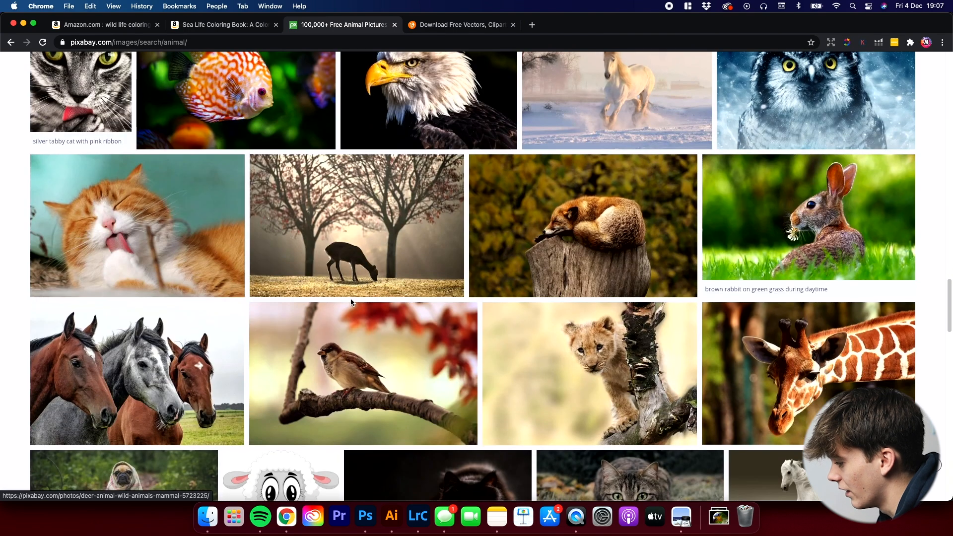
{"action": "scroll", "coordinate": [353, 302], "scroll_direction": "down", "scroll_amount": 8}
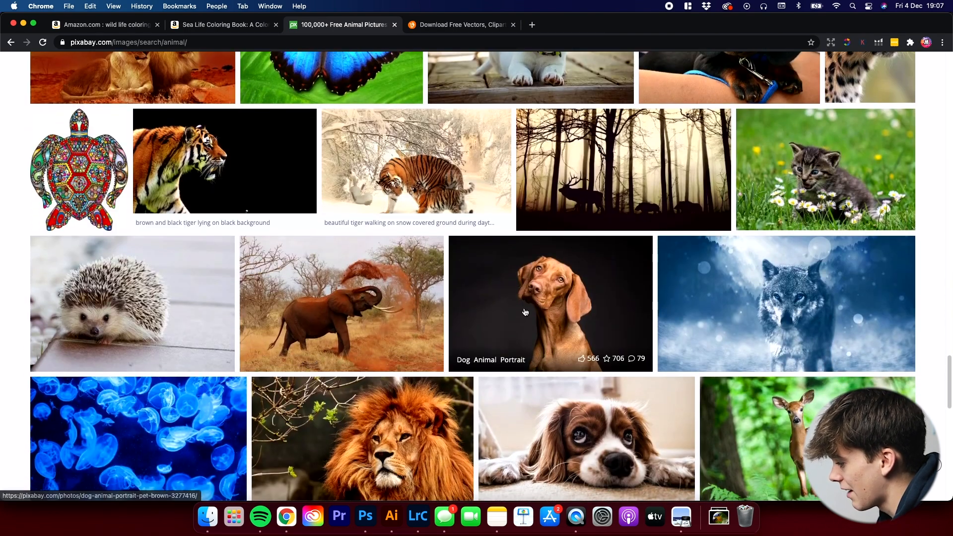
Step: Open the brown dog portrait on a black background and download it as a 1920×1280 JPG, completing the captcha check
{"action": "left_click", "coordinate": [525, 311]}
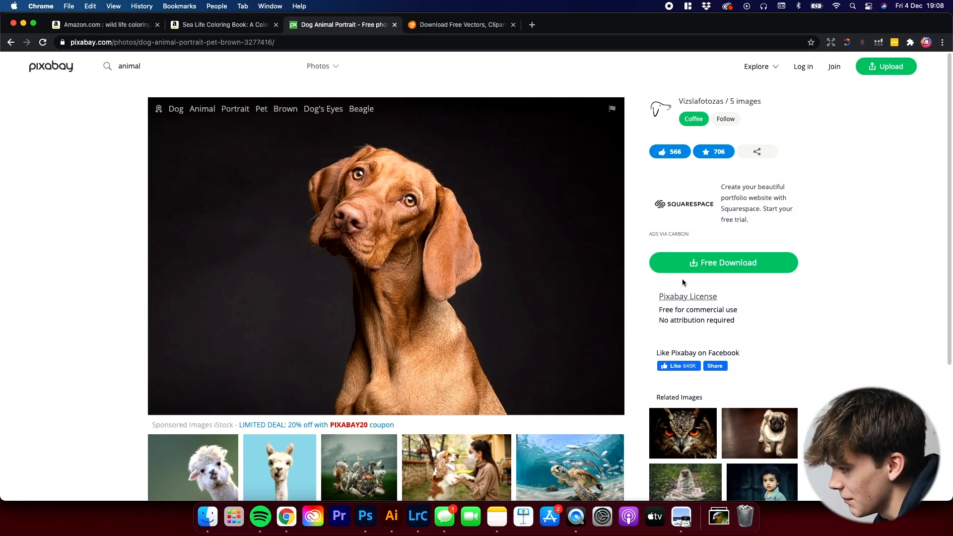
{"action": "left_click", "coordinate": [660, 267]}
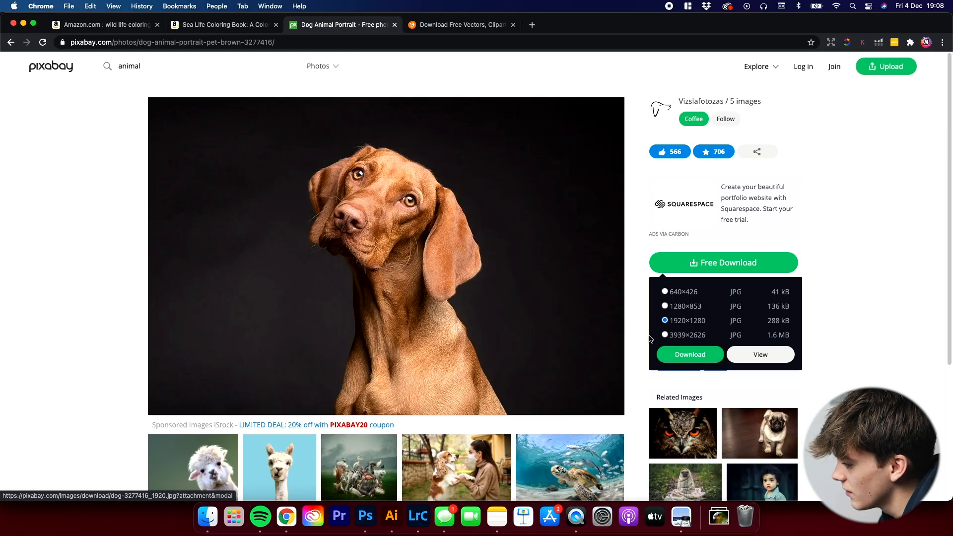
{"action": "left_click", "coordinate": [627, 275]}
{"action": "left_click", "coordinate": [671, 262]}
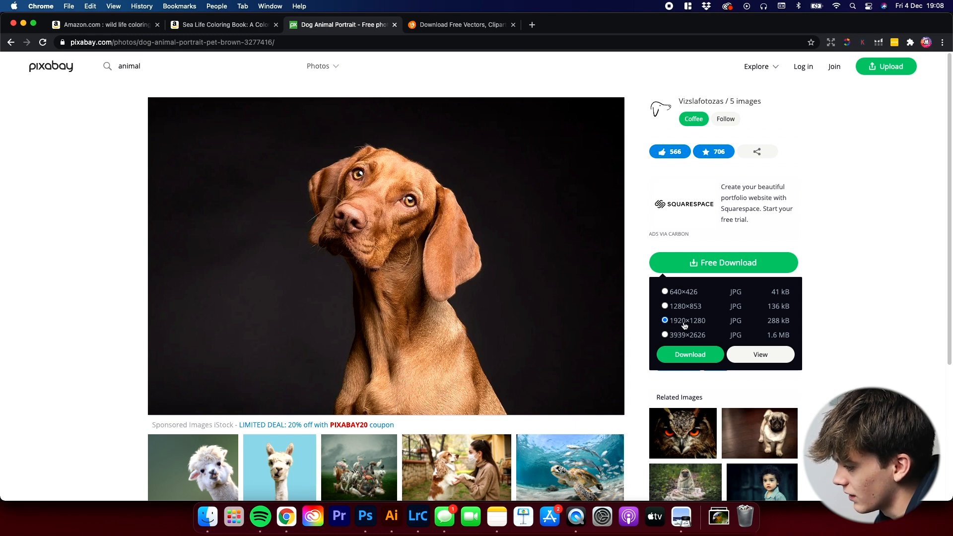
{"action": "left_click", "coordinate": [694, 358]}
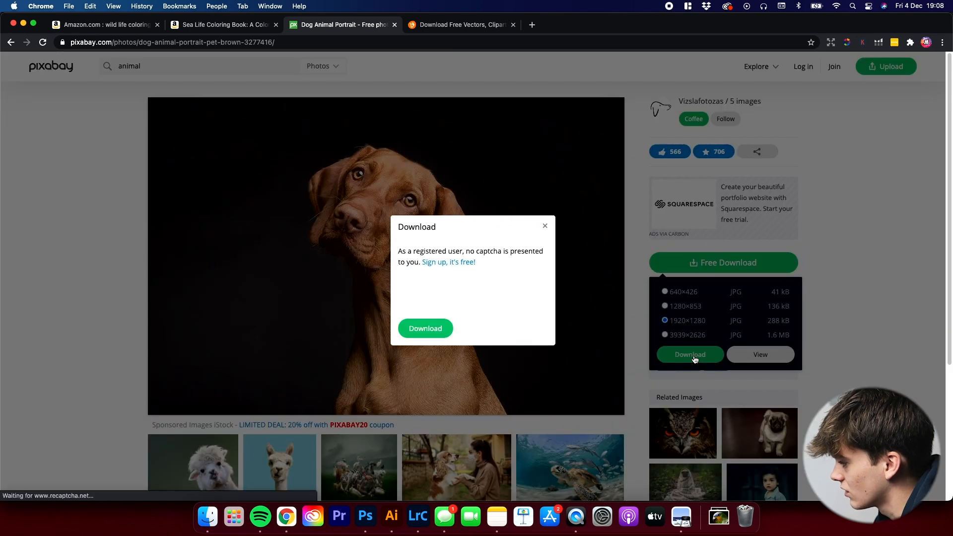
{"action": "left_click", "coordinate": [415, 293]}
{"action": "left_click", "coordinate": [428, 324]}
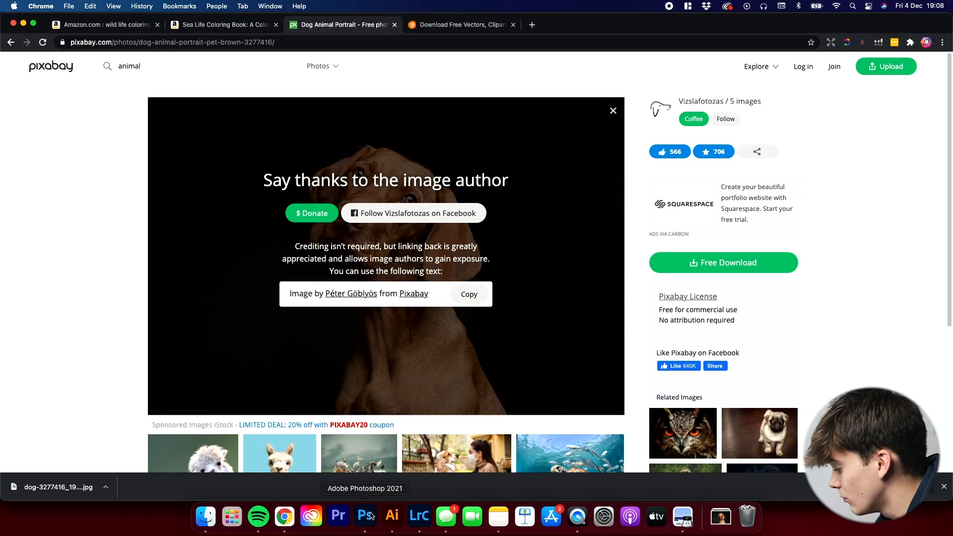
Step: Switch to Photoshop and create a transparent 1920 x 1080 px document at 118.11 pixels per centimeter
{"action": "left_click", "coordinate": [366, 516]}
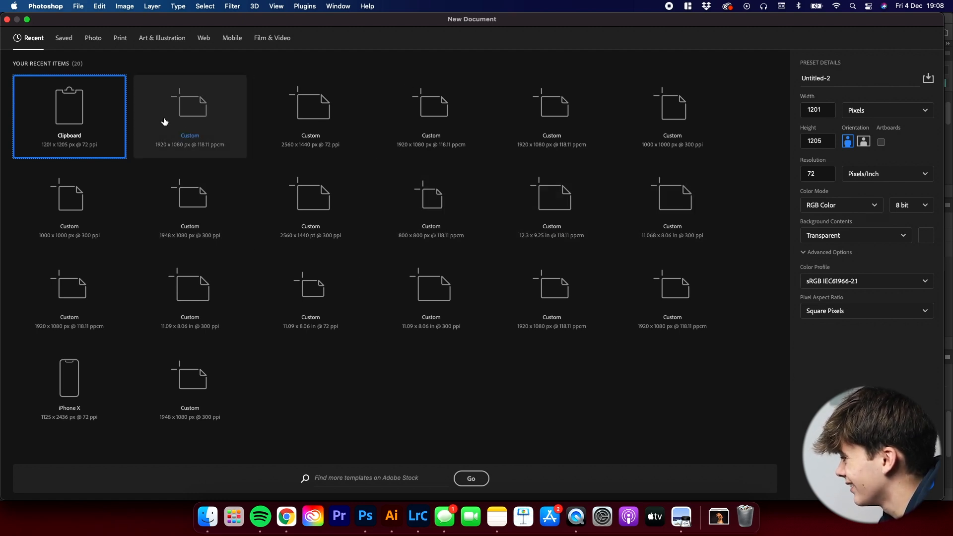
{"action": "left_click", "coordinate": [195, 120]}
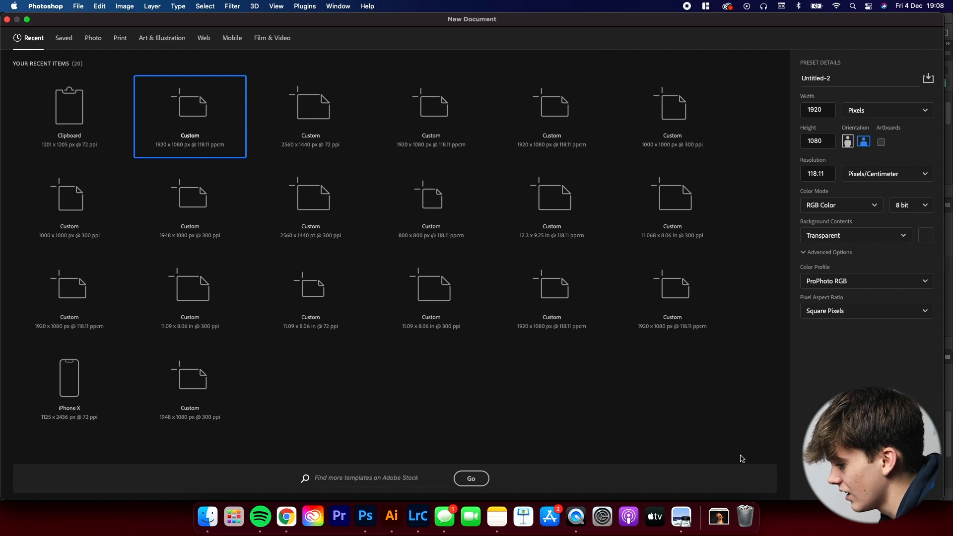
{"action": "left_click", "coordinate": [908, 484]}
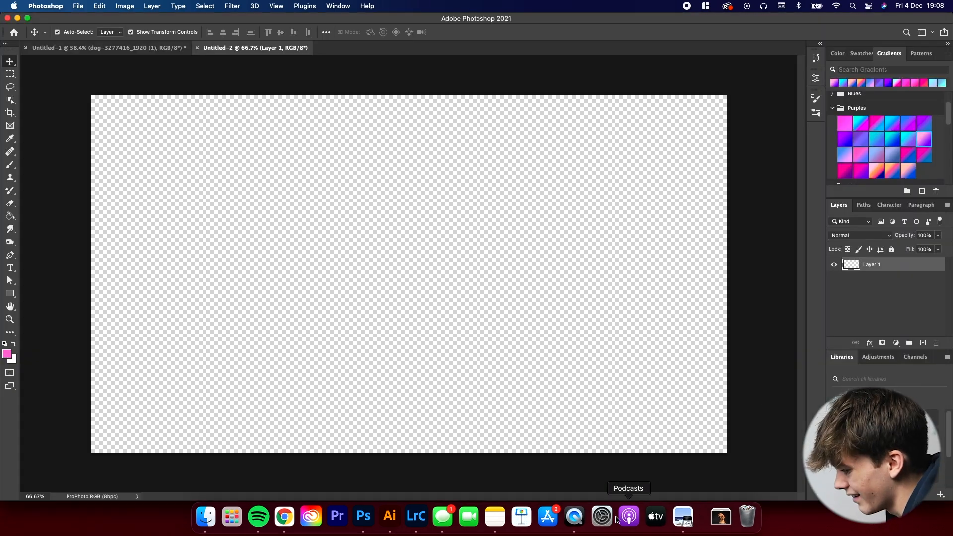
Step: Place the downloaded dog-3277416_1920 (2).jpg photo in the new document
{"action": "left_click", "coordinate": [714, 520]}
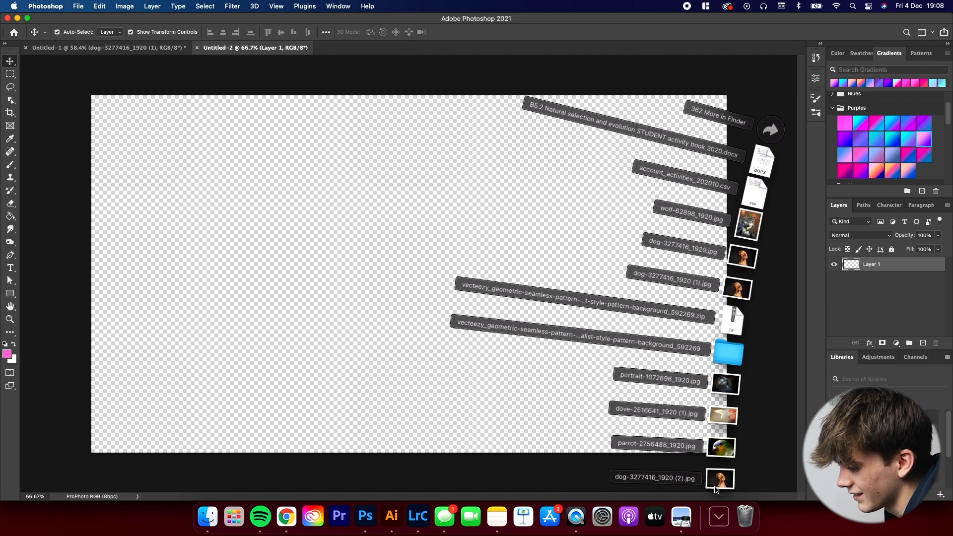
{"action": "left_click_drag", "start_coordinate": [717, 485], "coordinate": [416, 325]}
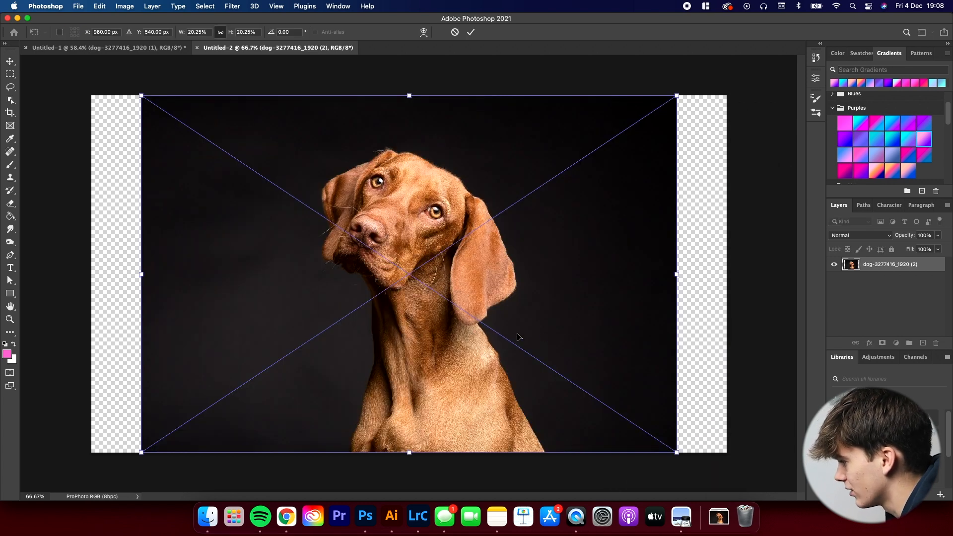
{"action": "key", "text": "Return"}
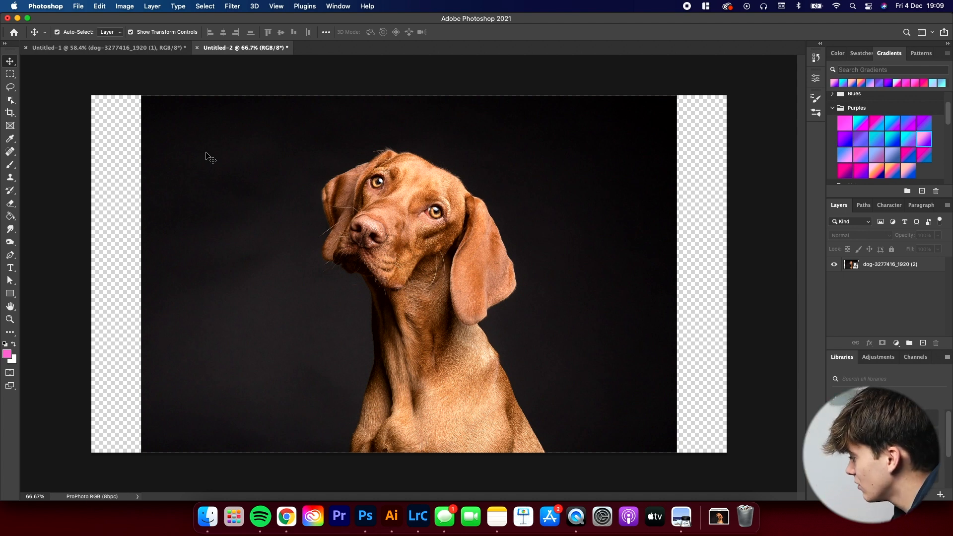
Step: Try tracing the dog's outline with the Pen tool from the lower edge of its chest, and undo the path points
{"action": "left_click", "coordinate": [11, 255]}
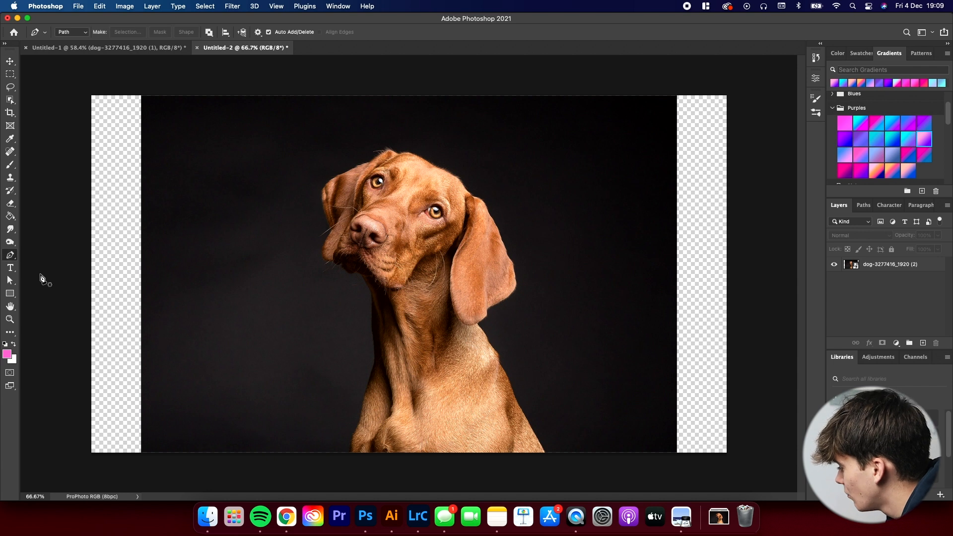
{"action": "left_click", "coordinate": [350, 451]}
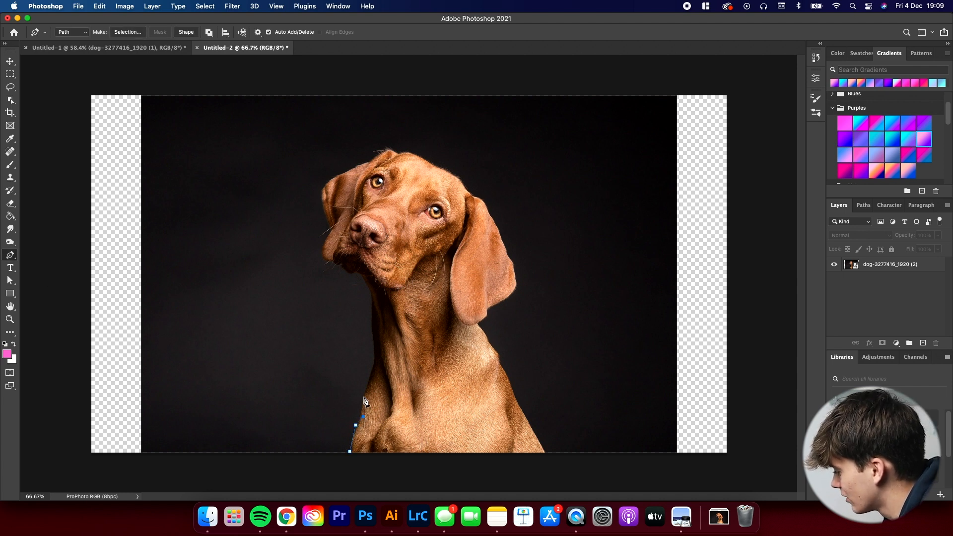
{"action": "left_click", "coordinate": [378, 368]}
{"action": "key", "text": "super+z"}
{"action": "key", "text": "super+z"}
{"action": "key", "text": "super+z"}
{"action": "key", "text": "super+z"}
{"action": "key", "text": "super+z"}
{"action": "key", "text": "super+z"}
{"action": "key", "text": "super+z"}
{"action": "key", "text": "super+z"}
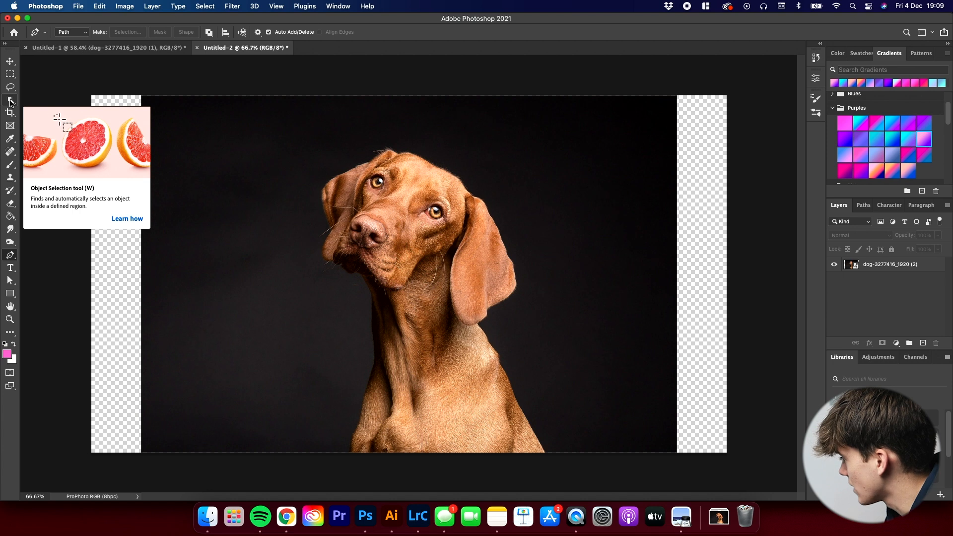
Step: Select the dog on the dog-3277416_1920 (2) layer using the Object Selection tool in Rectangle mode
{"action": "left_click", "coordinate": [10, 101]}
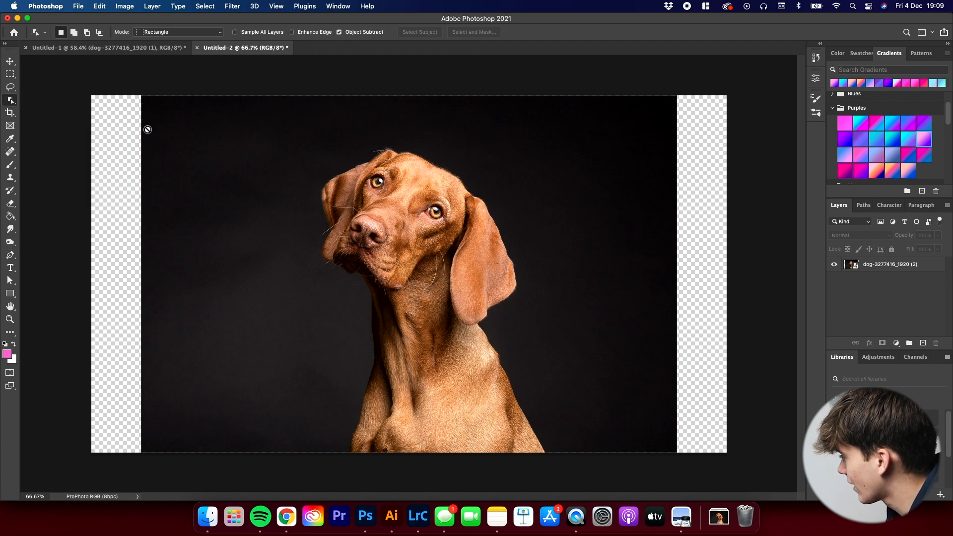
{"action": "left_click", "coordinate": [243, 128]}
{"action": "left_click", "coordinate": [475, 193]}
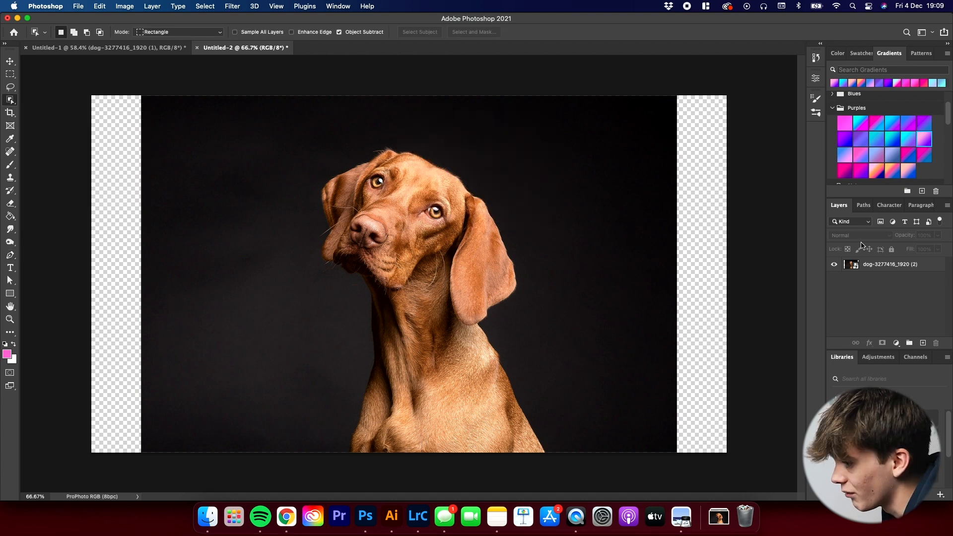
{"action": "left_click", "coordinate": [876, 267]}
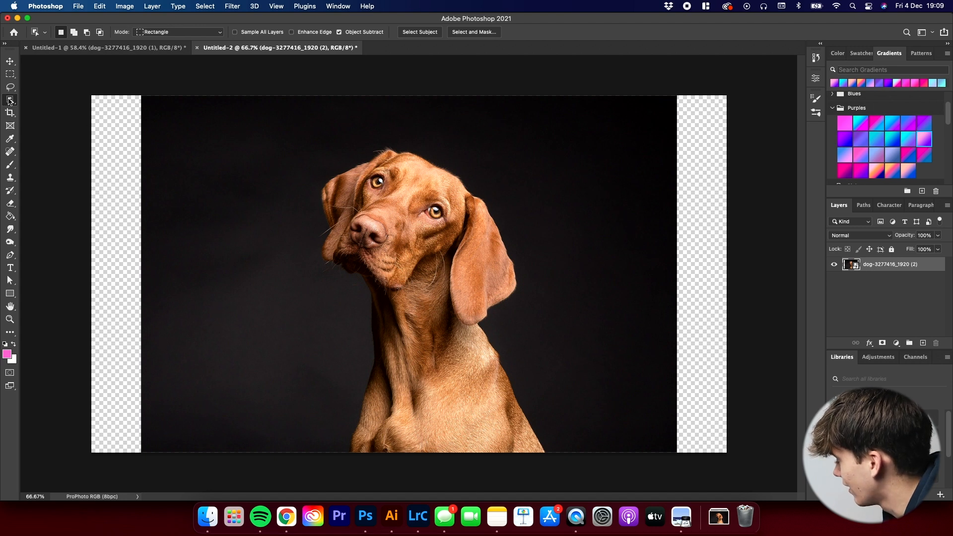
{"action": "left_click_drag", "start_coordinate": [204, 94], "coordinate": [624, 457]}
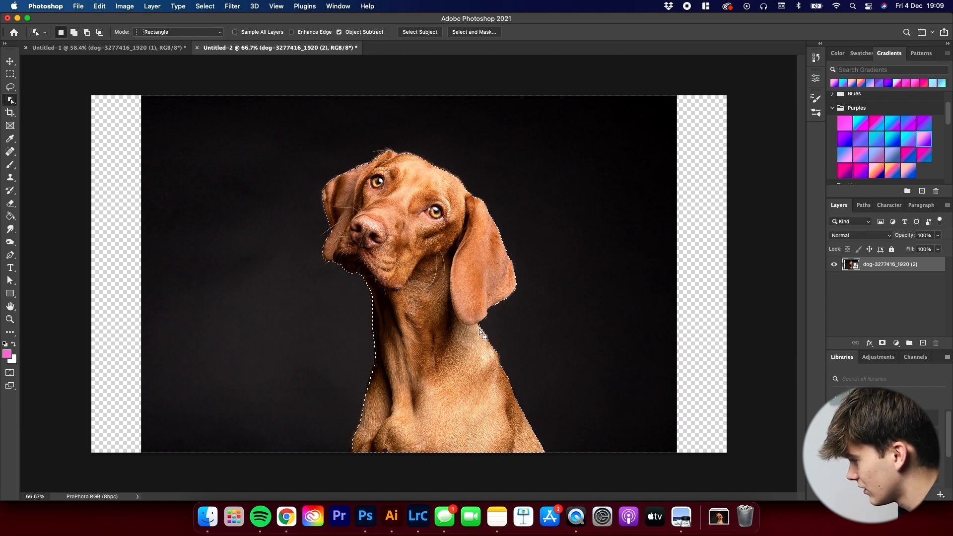
Step: Subtract the dark background notch between the dog's hanging ear and its shoulder from the selection with the Lasso tool
{"action": "scroll", "coordinate": [480, 330], "scroll_direction": "up", "scroll_amount": 10}
{"action": "scroll", "coordinate": [464, 293], "scroll_direction": "down", "scroll_amount": 8}
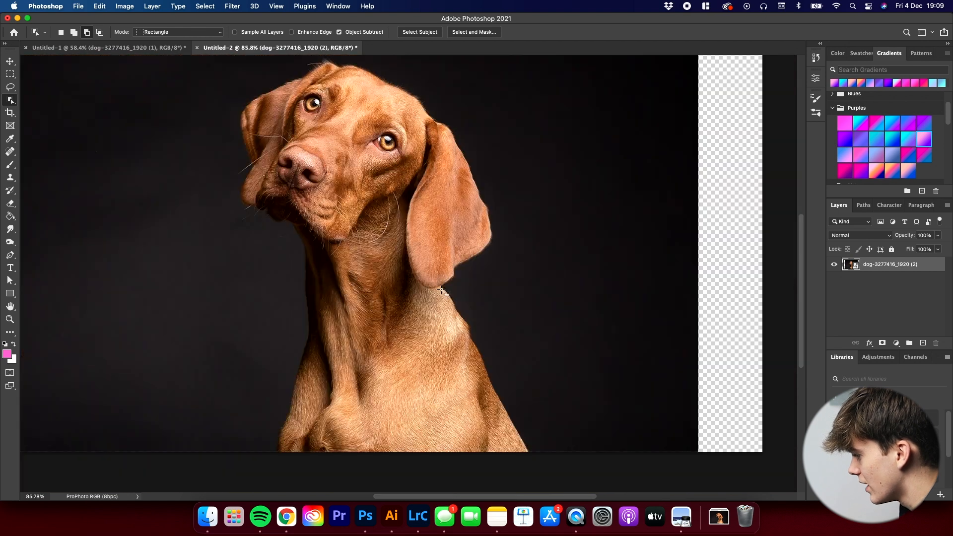
{"action": "scroll", "coordinate": [442, 291], "scroll_direction": "up", "scroll_amount": 9}
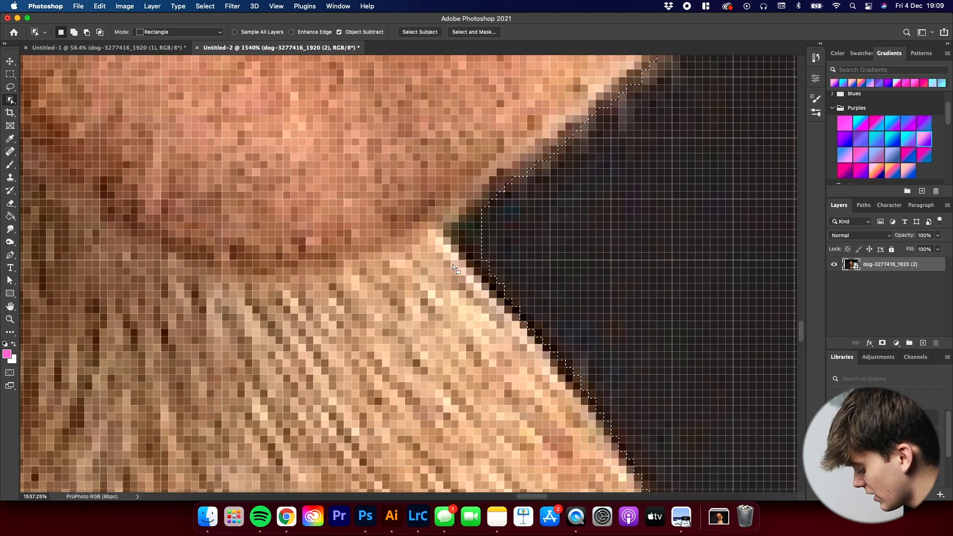
{"action": "key", "text": "l"}
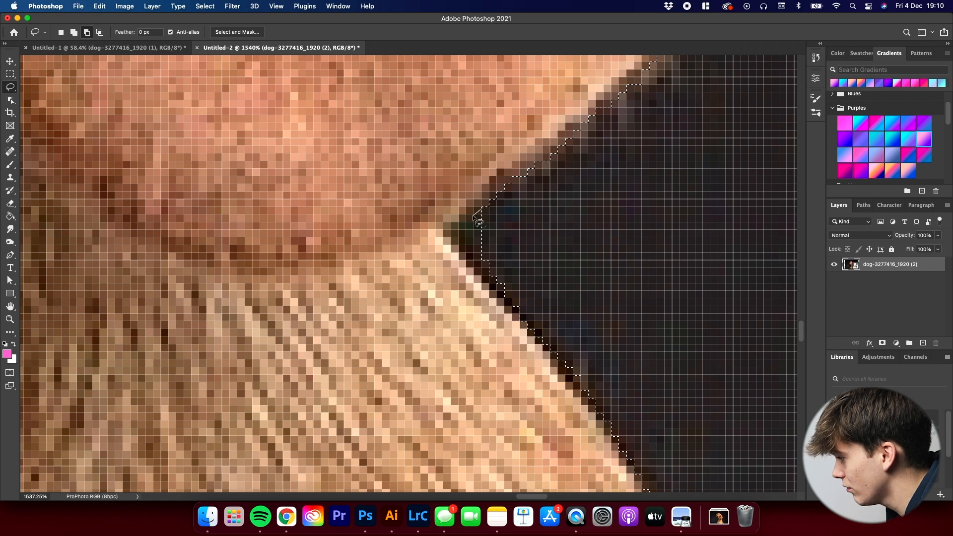
{"action": "left_click_drag", "start_coordinate": [477, 251], "coordinate": [491, 205]}
{"action": "scroll", "coordinate": [508, 243], "scroll_direction": "down", "scroll_amount": 15}
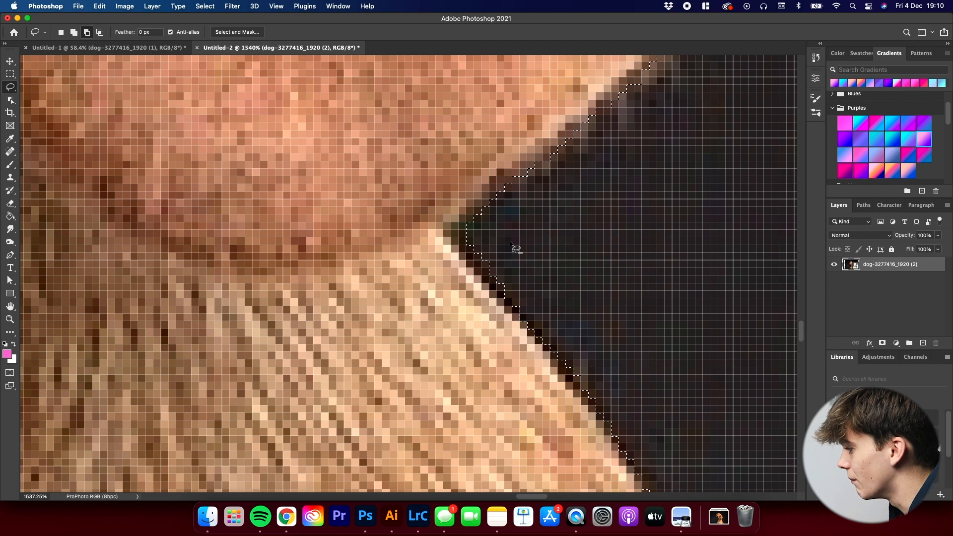
Step: Add the fur edge of the dog's front leg near the photo's lower border to the selection with the Lasso tool
{"action": "scroll", "coordinate": [385, 332], "scroll_direction": "up", "scroll_amount": 15}
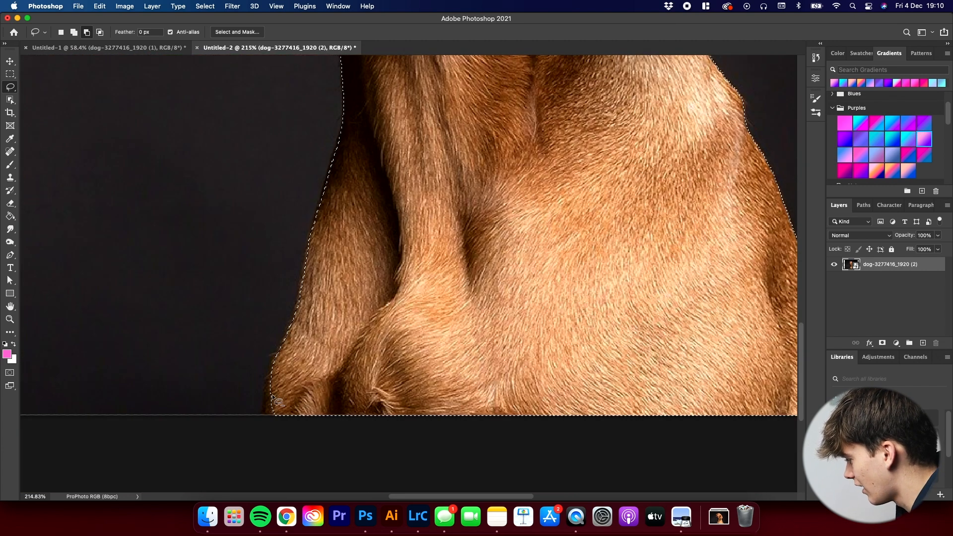
{"action": "scroll", "coordinate": [268, 407], "scroll_direction": "up", "scroll_amount": 4}
{"action": "key", "text": "shift"}
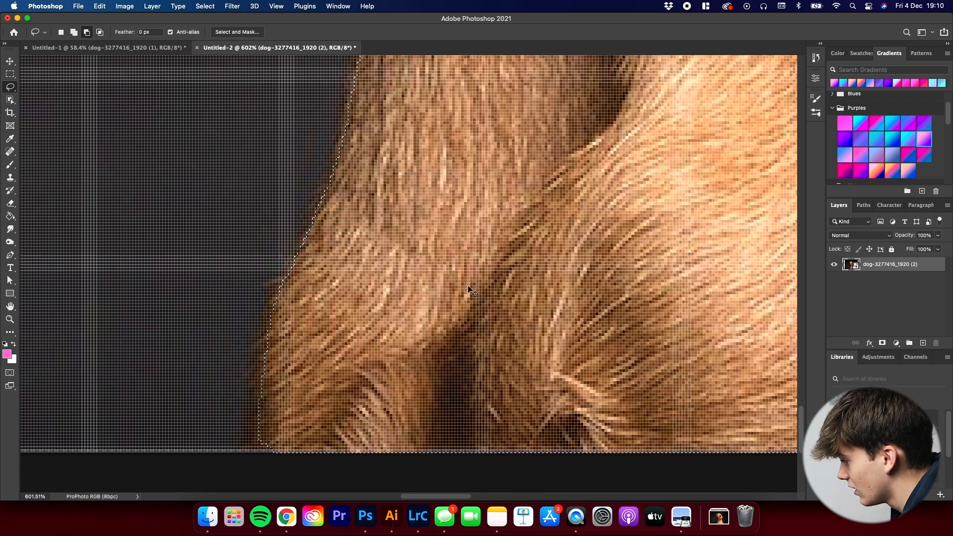
Step: Add a layer mask from the selection to the dog photo layer to hide the background, and deselect the layer
{"action": "scroll", "coordinate": [467, 285], "scroll_direction": "down", "scroll_amount": 10}
{"action": "scroll", "coordinate": [458, 287], "scroll_direction": "up", "scroll_amount": 8}
{"action": "scroll", "coordinate": [457, 286], "scroll_direction": "down", "scroll_amount": 3}
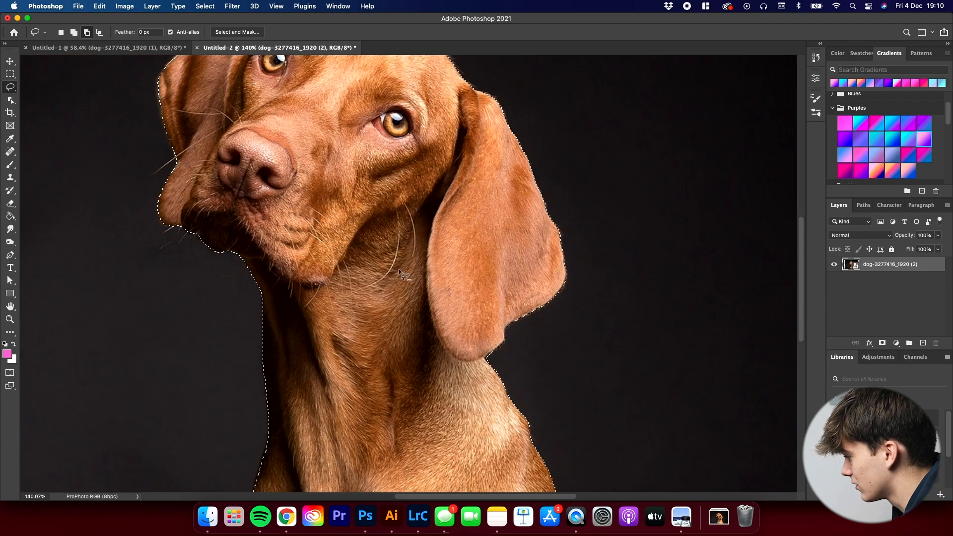
{"action": "scroll", "coordinate": [392, 268], "scroll_direction": "down", "scroll_amount": 10}
{"action": "scroll", "coordinate": [392, 268], "scroll_direction": "up", "scroll_amount": 8}
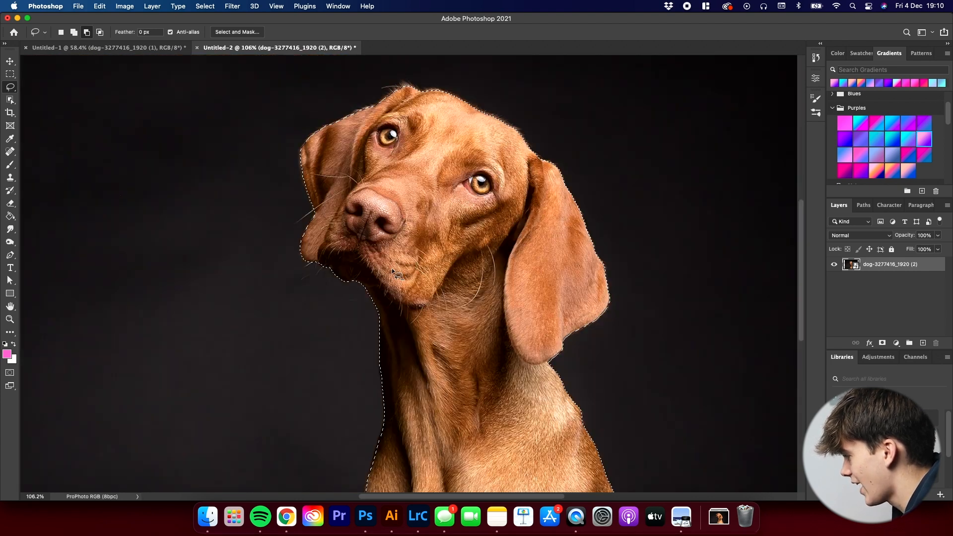
{"action": "scroll", "coordinate": [391, 268], "scroll_direction": "down", "scroll_amount": 3}
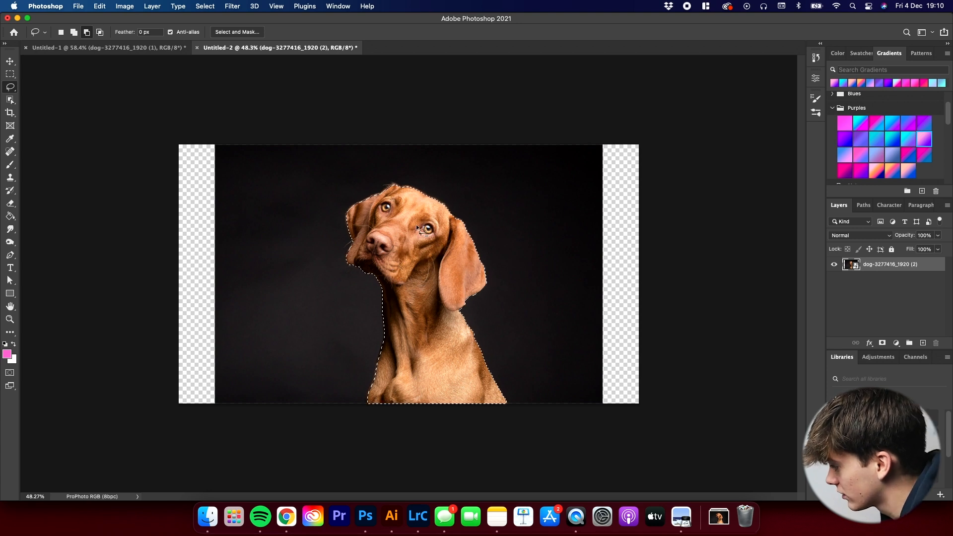
{"action": "key", "text": "v"}
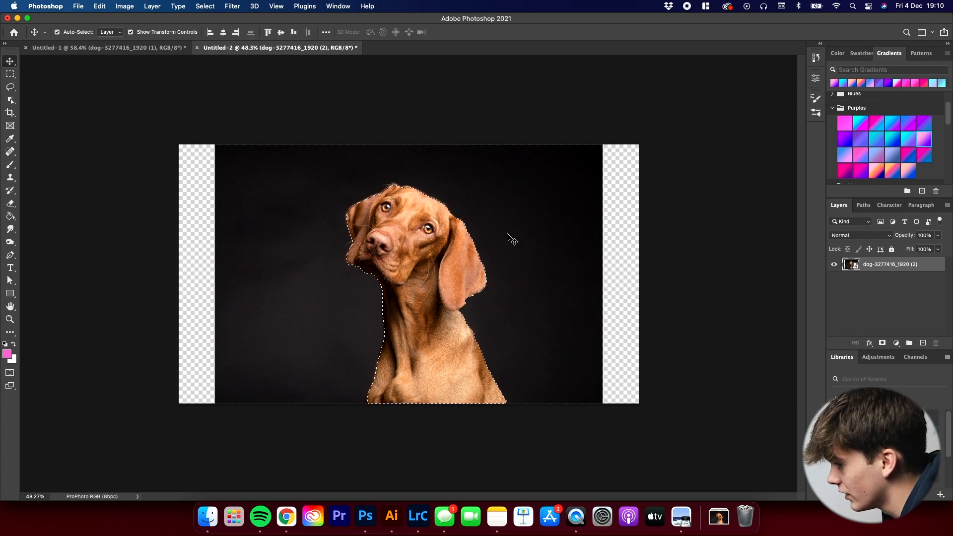
{"action": "left_click", "coordinate": [882, 344]}
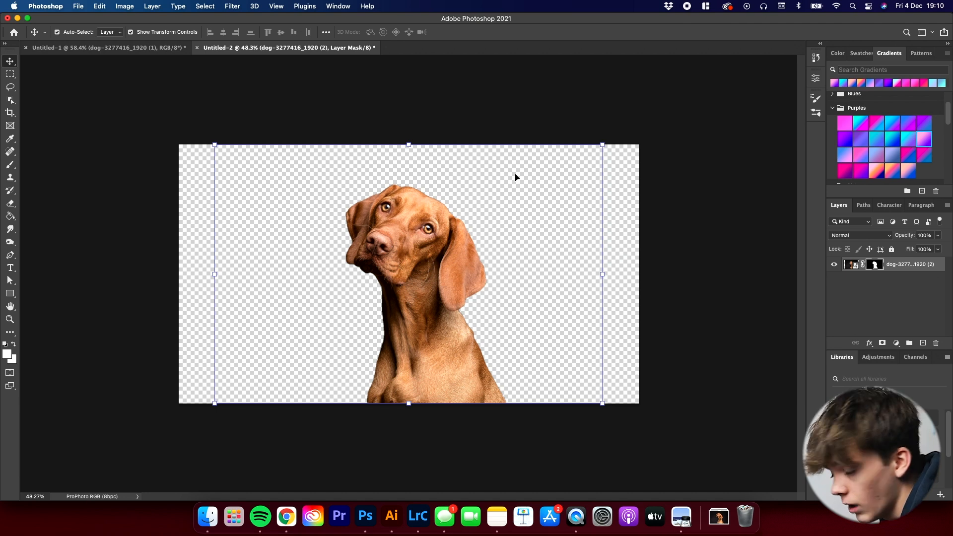
{"action": "left_click", "coordinate": [657, 235]}
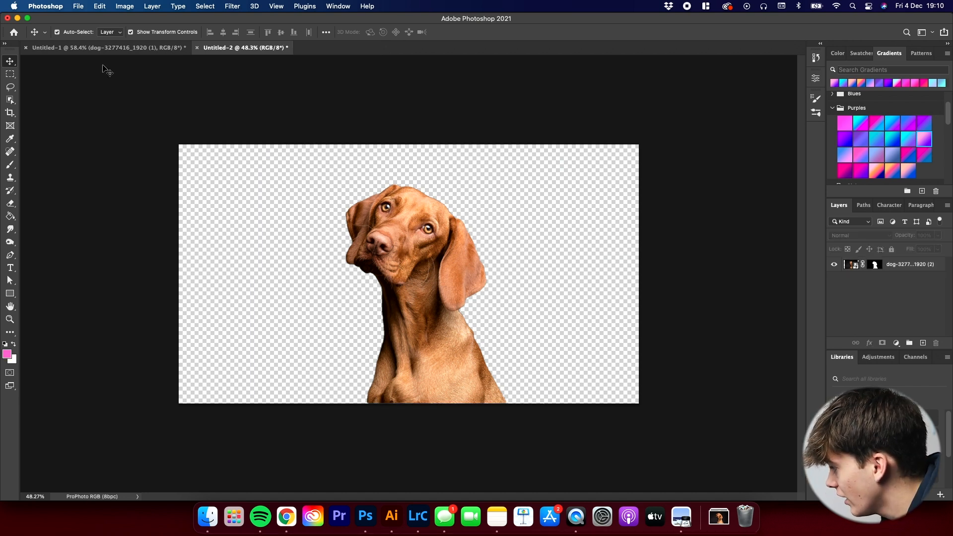
Step: Quick-export the cut-out dog as a PNG named dog1 to the Desktop
{"action": "left_click", "coordinate": [79, 7]}
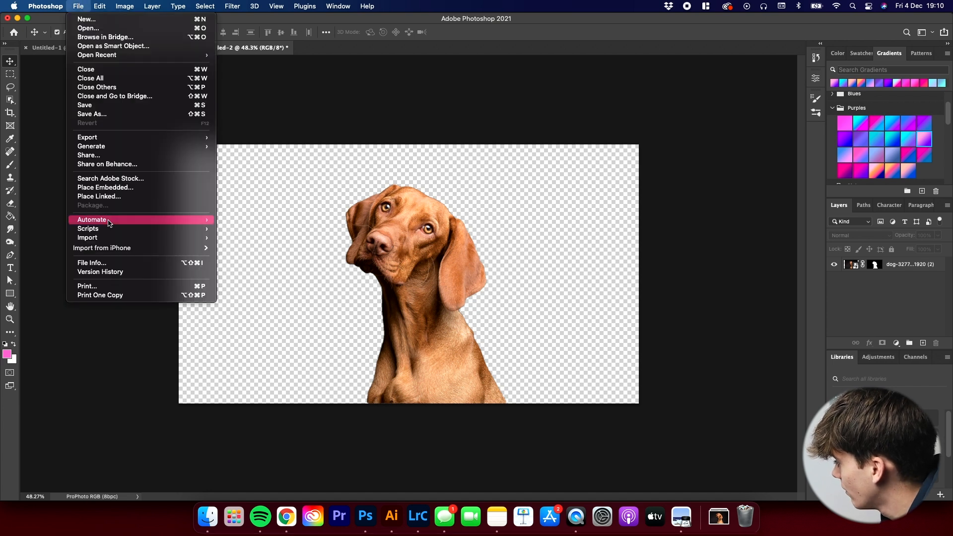
{"action": "mouse_move", "coordinate": [125, 140]}
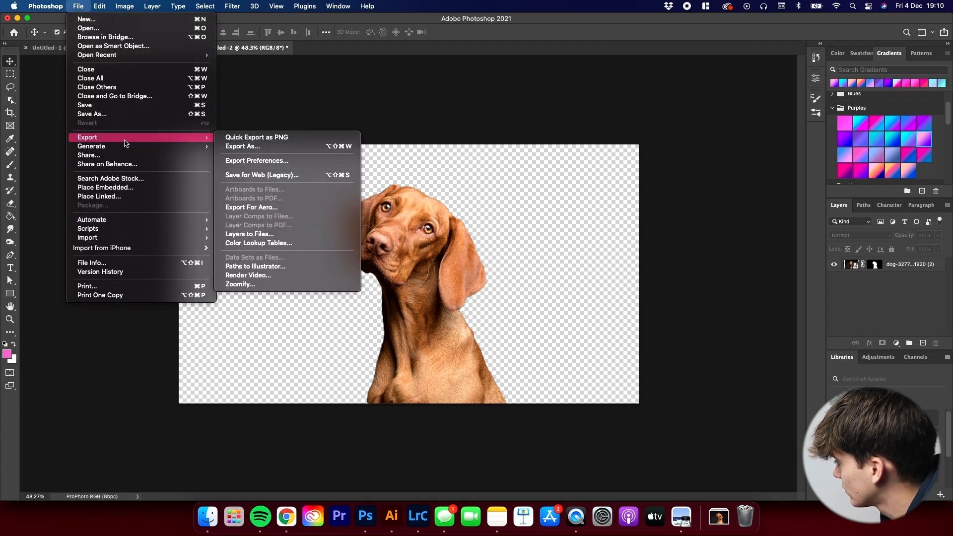
{"action": "left_click", "coordinate": [222, 139]}
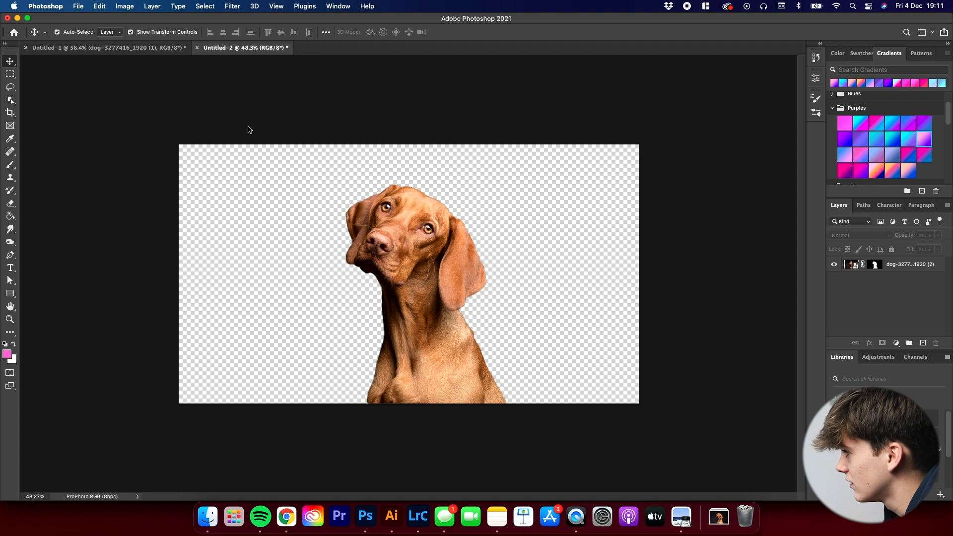
{"action": "double_click", "coordinate": [496, 78]}
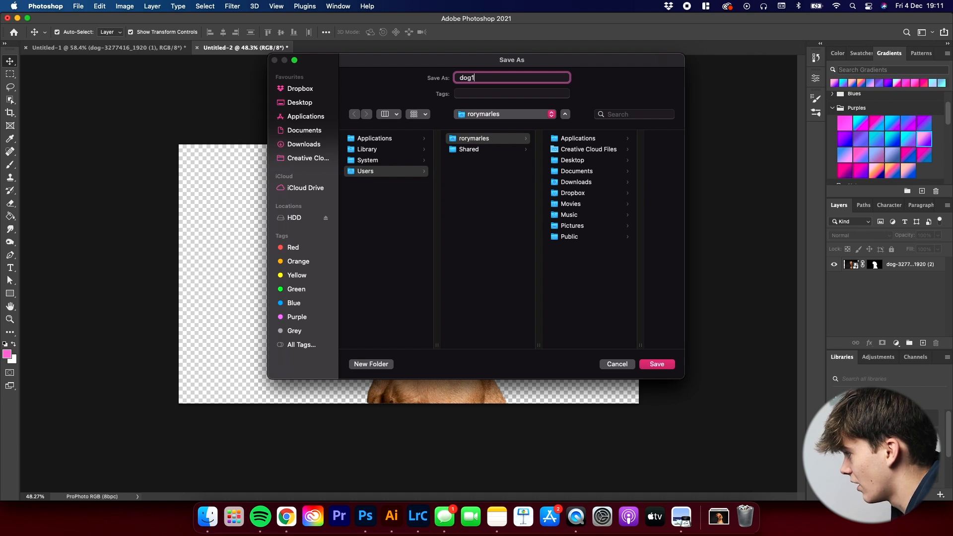
{"action": "left_click", "coordinate": [299, 104]}
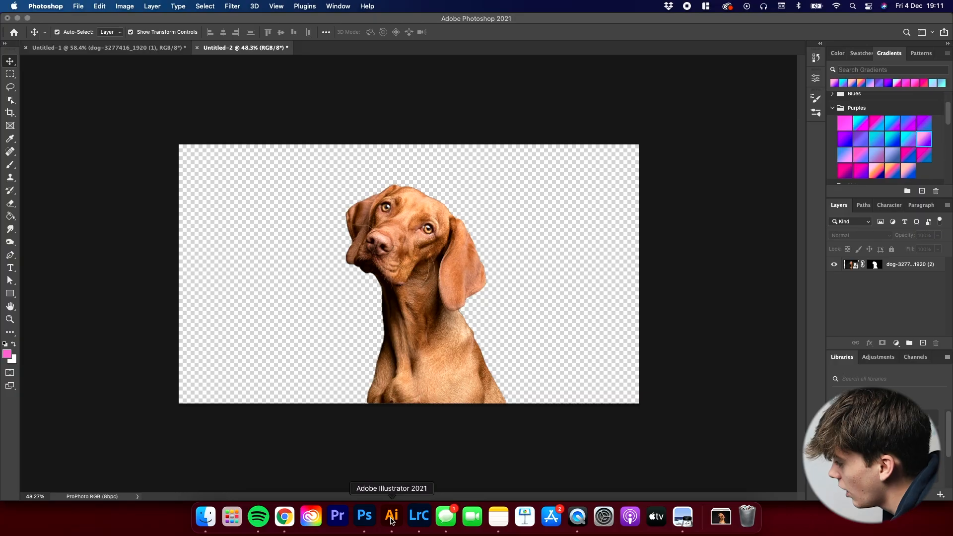
Step: Switch to Illustrator, create an 8.5 x 11 in CMYK print document and place dog1.png from the Desktop in it
{"action": "left_click", "coordinate": [392, 517]}
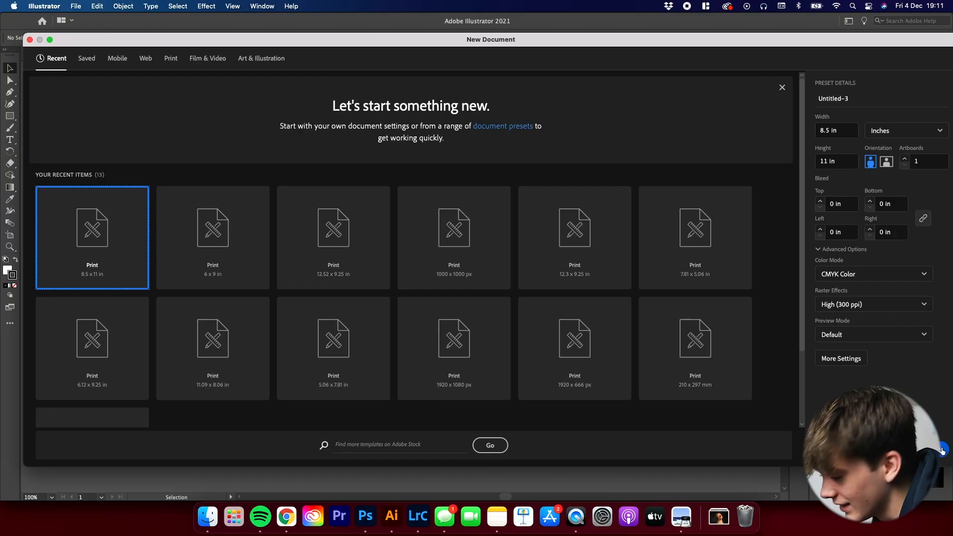
{"action": "left_click", "coordinate": [942, 450]}
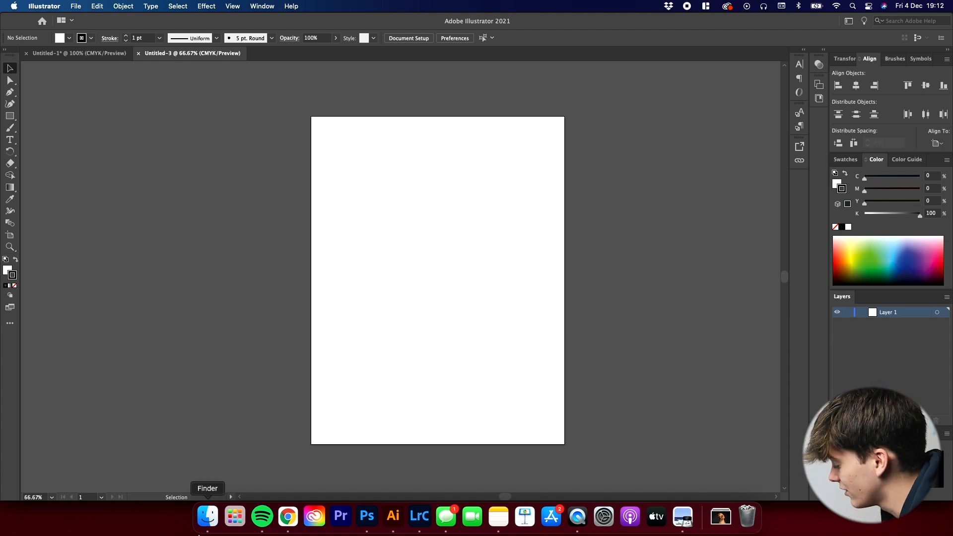
{"action": "left_click", "coordinate": [208, 516]}
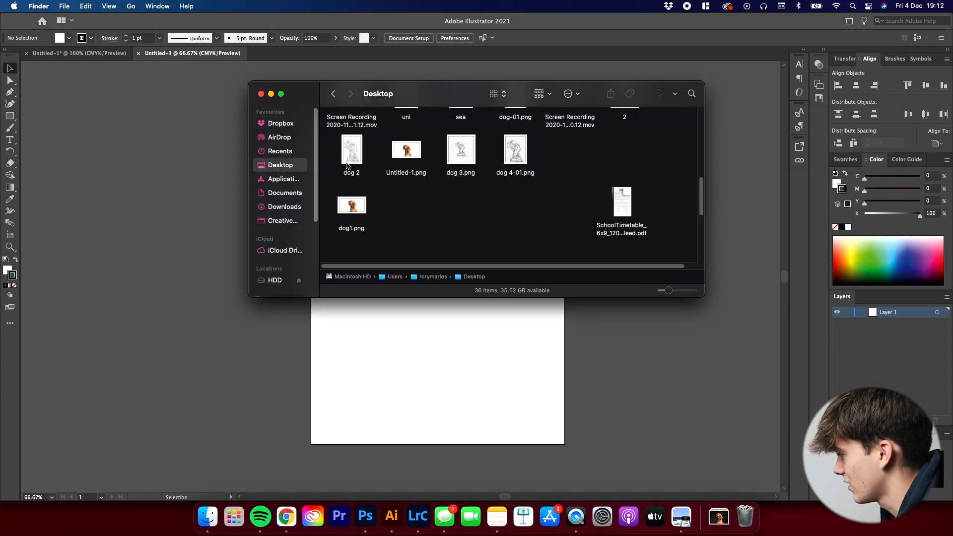
{"action": "left_click_drag", "start_coordinate": [355, 206], "coordinate": [418, 329]}
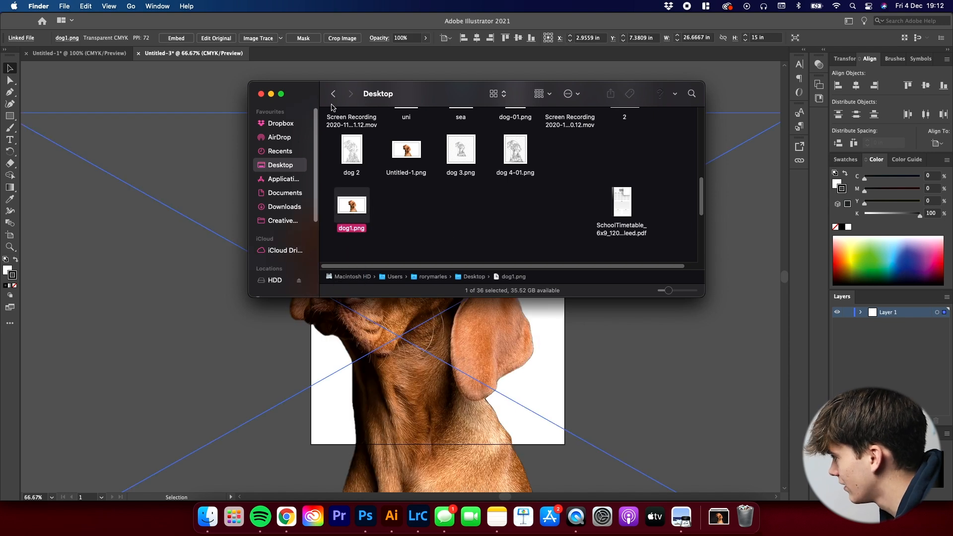
{"action": "left_click", "coordinate": [261, 94]}
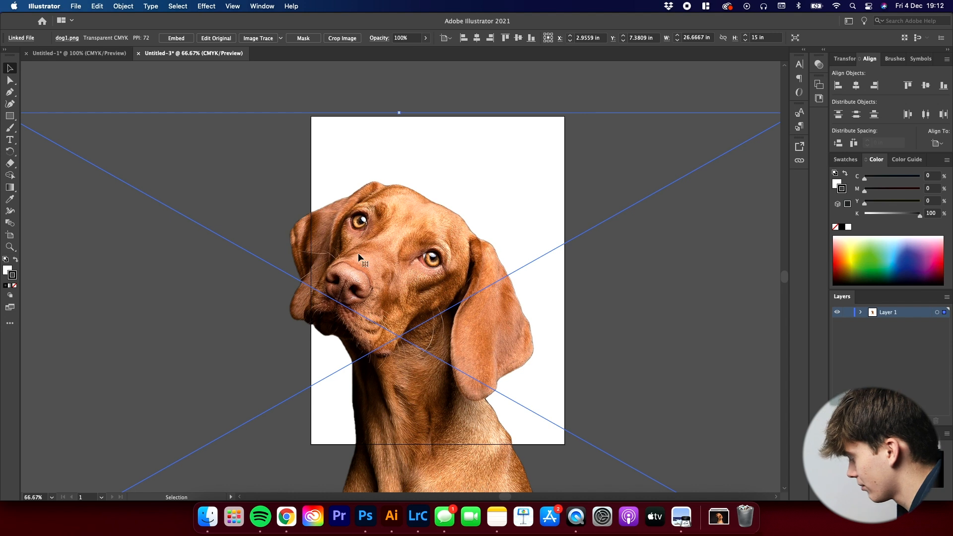
Step: Scale the dog image proportionally to about 18.95 x 10.66 in and position the dog on the artboard's lower edge
{"action": "scroll", "coordinate": [358, 260], "scroll_direction": "down", "scroll_amount": 1}
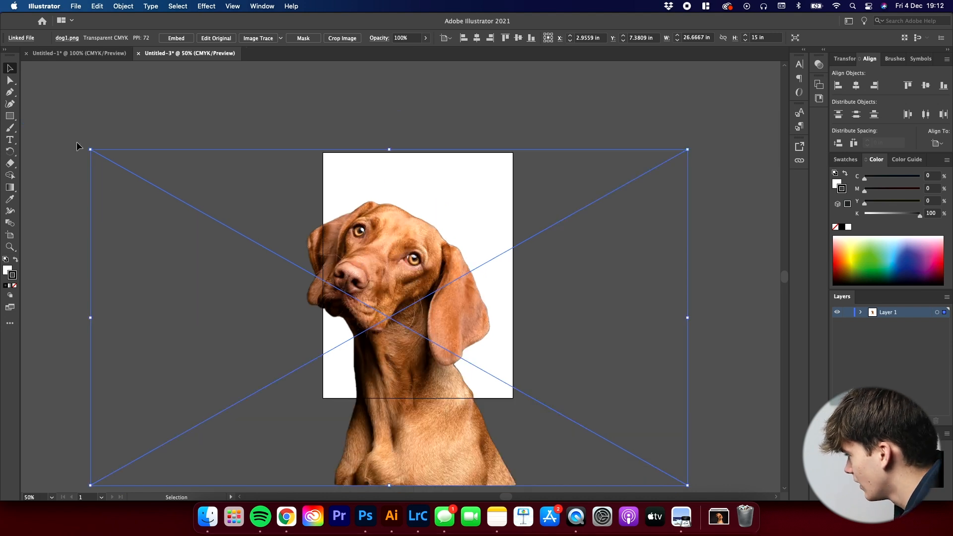
{"action": "left_click_drag", "start_coordinate": [90, 149], "coordinate": [378, 311]}
{"action": "left_click_drag", "start_coordinate": [531, 373], "coordinate": [419, 293]}
{"action": "left_click_drag", "start_coordinate": [266, 233], "coordinate": [181, 142]}
{"action": "left_click", "coordinate": [208, 148]}
{"action": "mouse_move", "coordinate": [364, 268]}
{"action": "left_mouse_down"}
{"action": "mouse_move", "coordinate": [370, 254]}
{"action": "mouse_move", "coordinate": [381, 261]}
{"action": "left_mouse_up"}
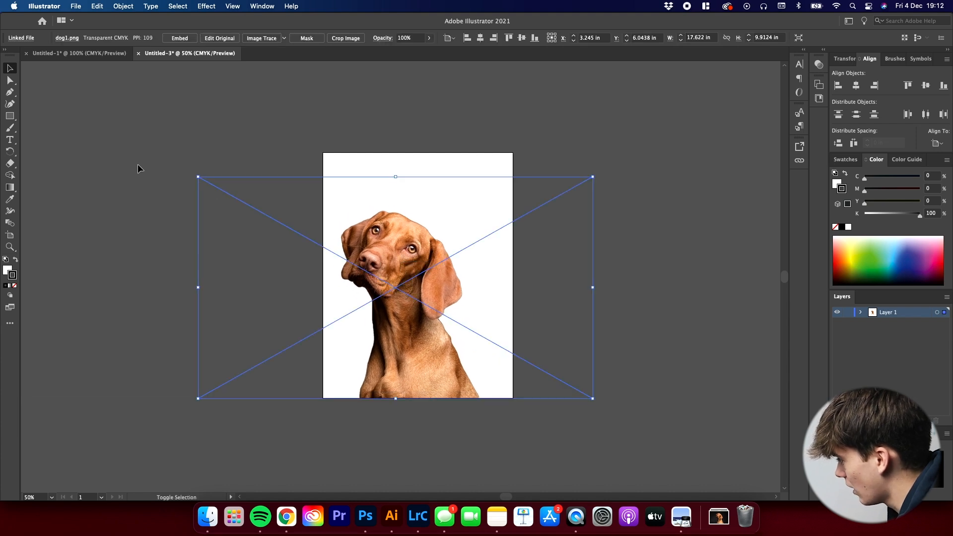
{"action": "left_click_drag", "start_coordinate": [199, 173], "coordinate": [168, 160]}
{"action": "mouse_move", "coordinate": [375, 220]}
{"action": "left_mouse_down"}
{"action": "mouse_move", "coordinate": [401, 219]}
{"action": "mouse_move", "coordinate": [390, 219]}
{"action": "left_mouse_up"}
{"action": "scroll", "coordinate": [406, 228], "scroll_direction": "down", "scroll_amount": 5}
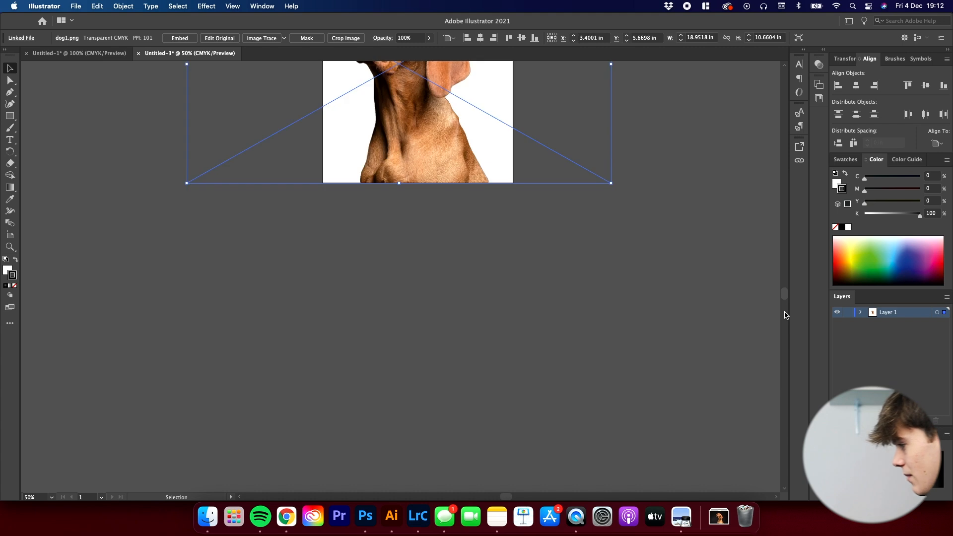
{"action": "left_click", "coordinate": [453, 291]}
{"action": "scroll", "coordinate": [454, 291], "scroll_direction": "up", "scroll_amount": 5}
{"action": "left_click", "coordinate": [357, 291]}
{"action": "left_click", "coordinate": [423, 413]}
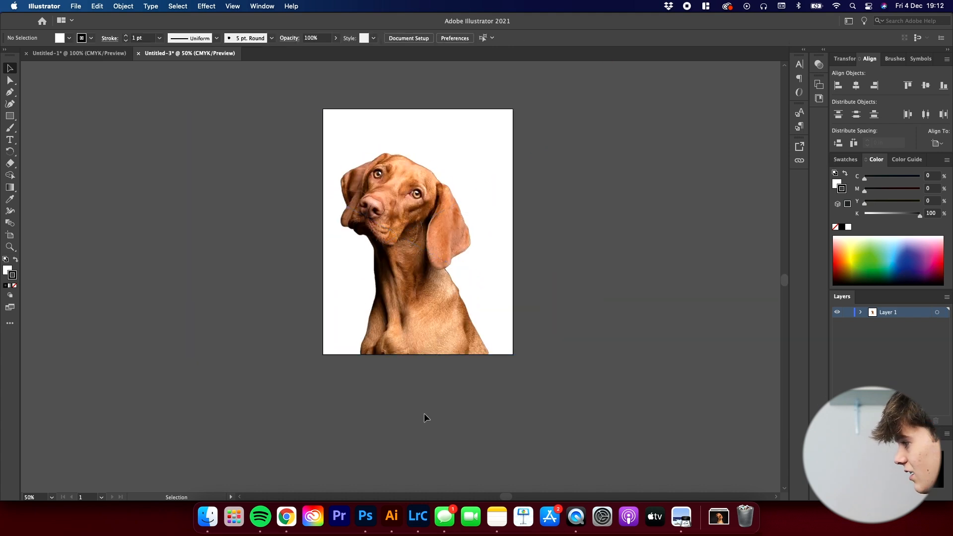
Step: Apply Image Trace with the default preset to the placed dog image
{"action": "left_click", "coordinate": [421, 320]}
{"action": "left_click", "coordinate": [468, 392]}
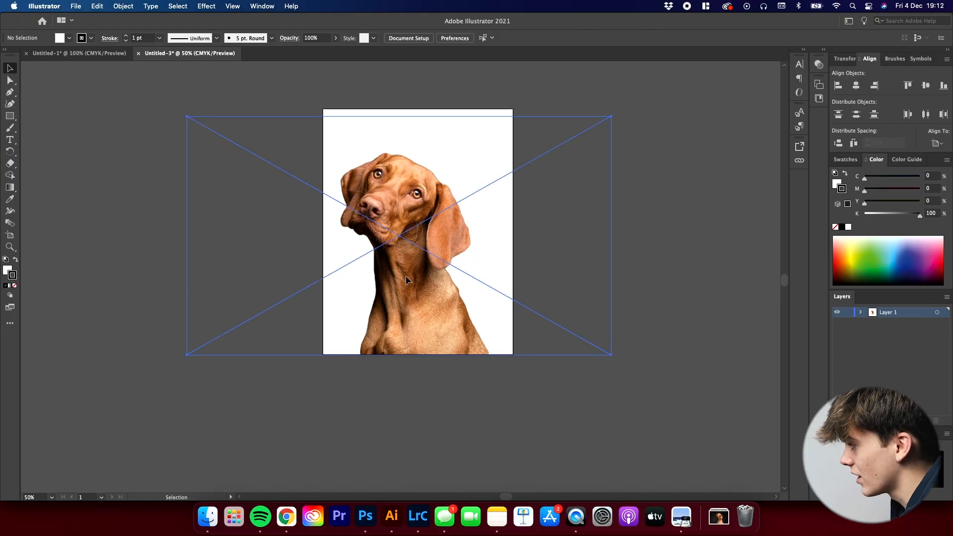
{"action": "left_click", "coordinate": [405, 276]}
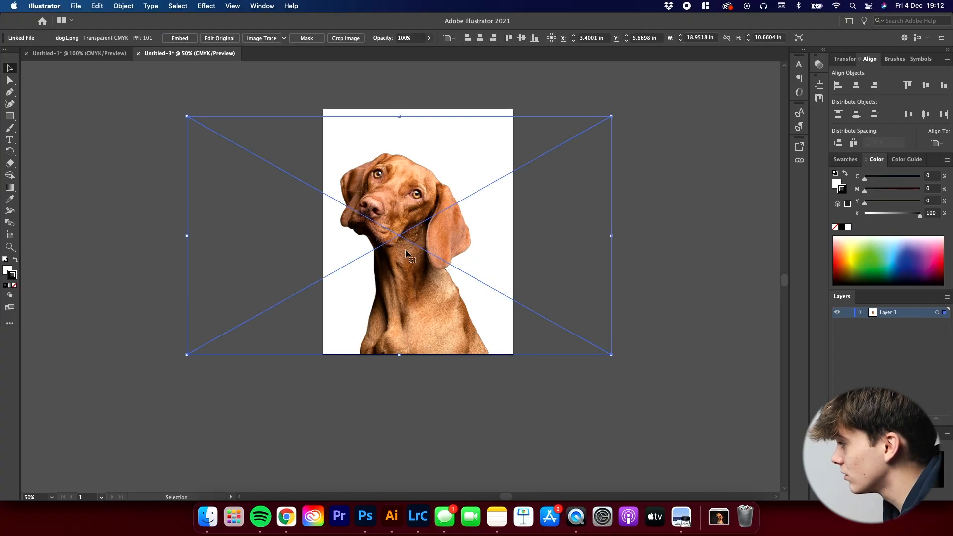
{"action": "left_click", "coordinate": [257, 40]}
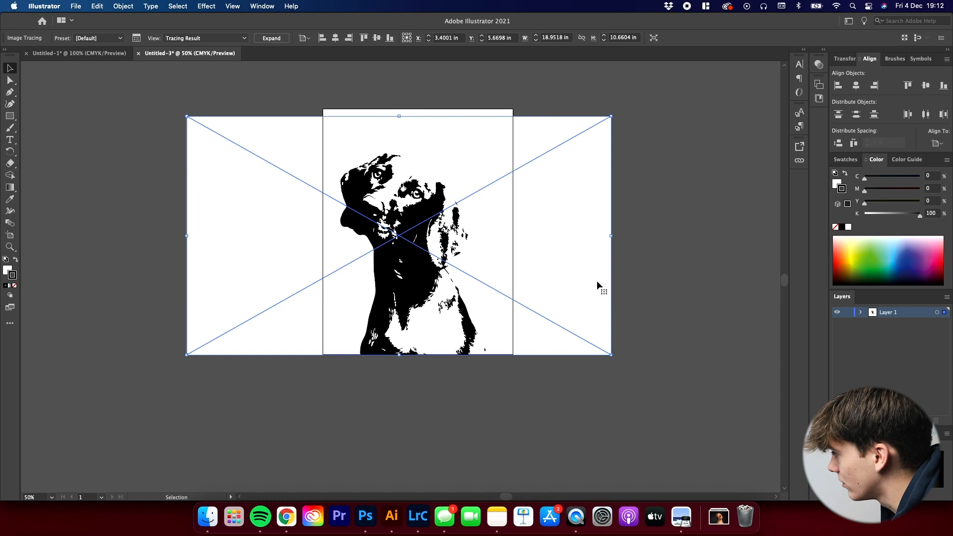
{"action": "left_click", "coordinate": [654, 264]}
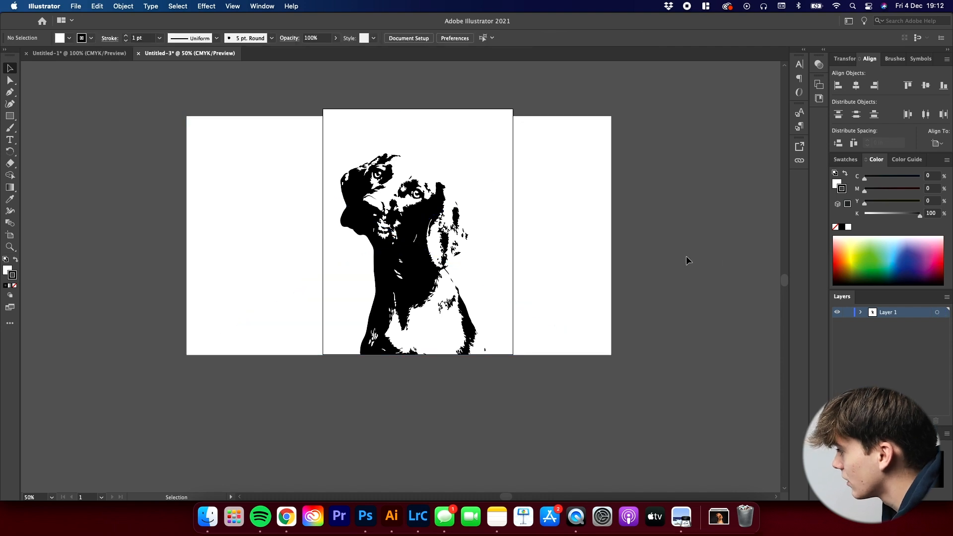
Step: Open the detailed Image Trace settings for the traced dog and set the tracing mode to Color
{"action": "left_click", "coordinate": [393, 216]}
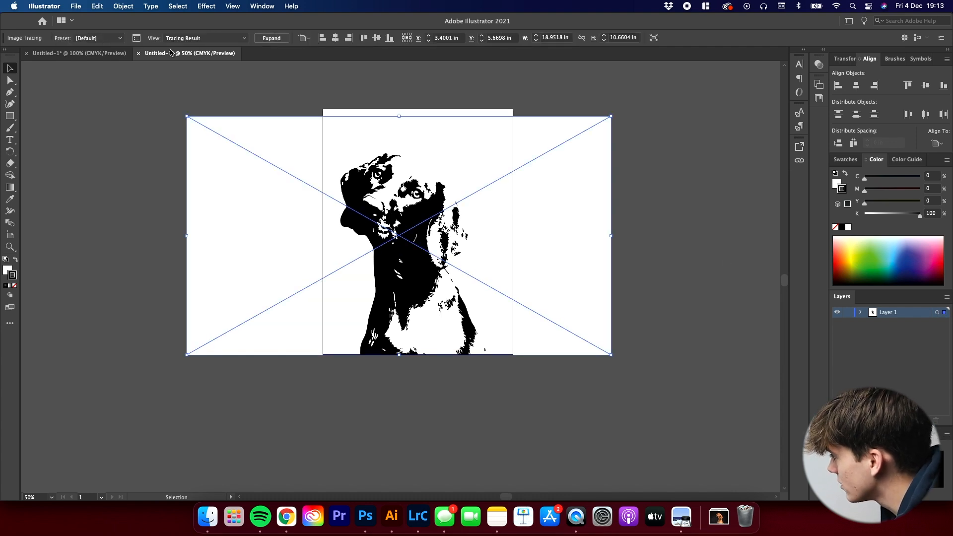
{"action": "left_click", "coordinate": [136, 39]}
{"action": "left_click_drag", "start_coordinate": [191, 243], "coordinate": [691, 169]}
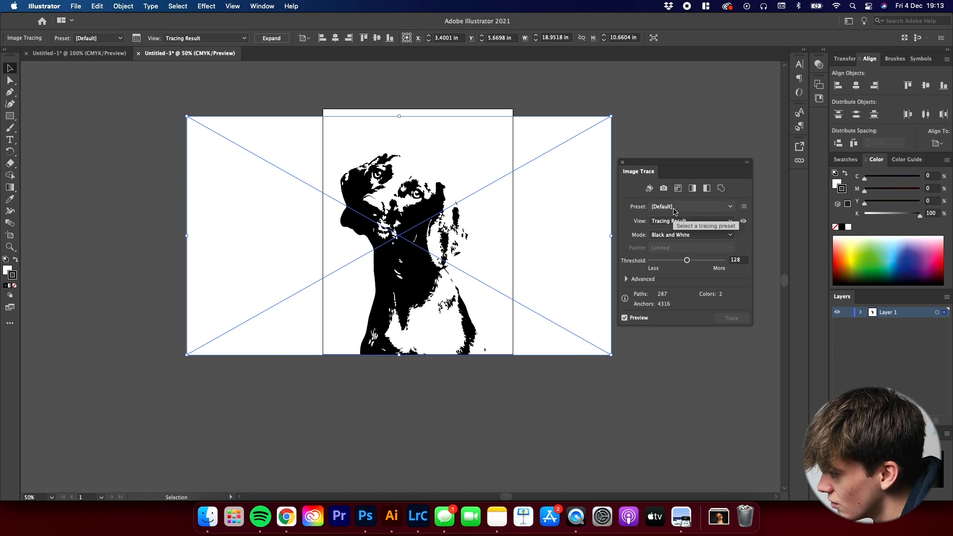
{"action": "left_click", "coordinate": [673, 237]}
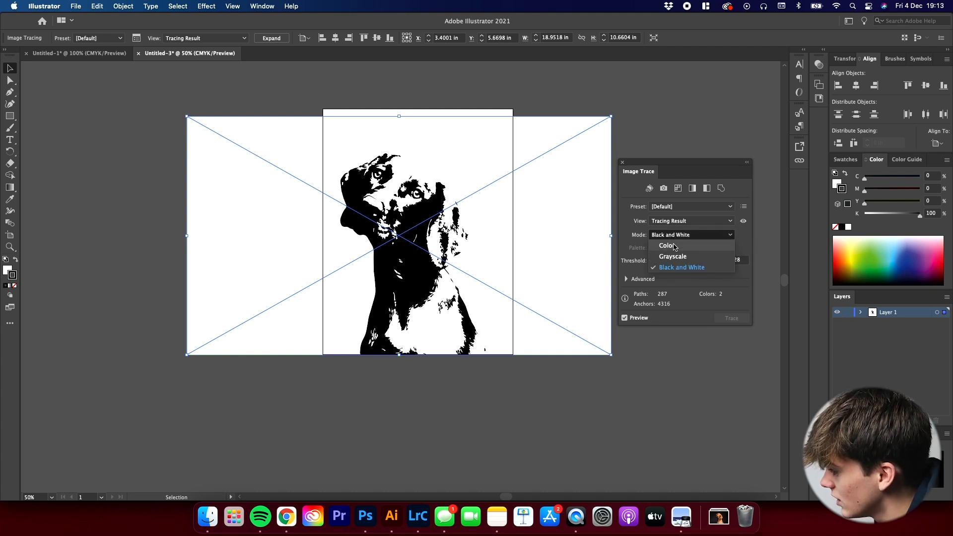
{"action": "left_click", "coordinate": [670, 247]}
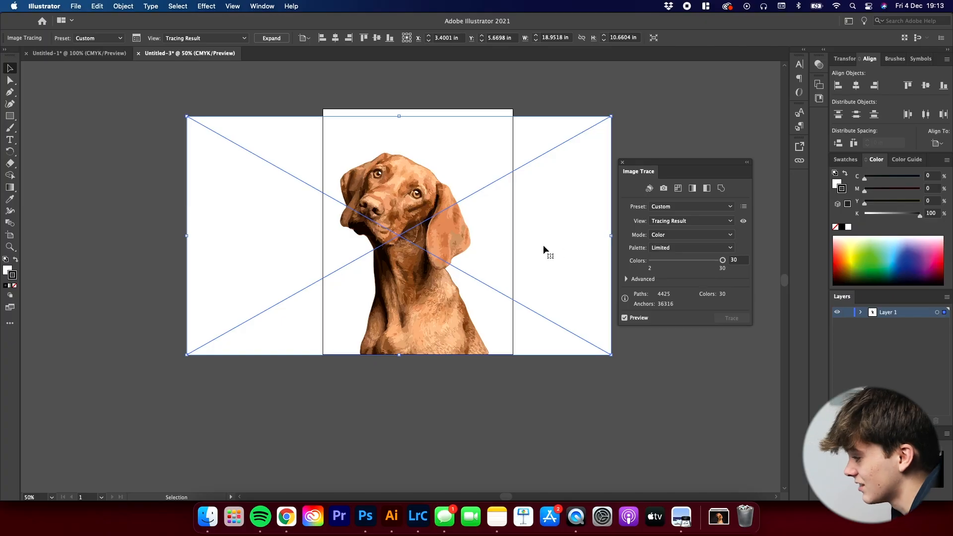
{"action": "scroll", "coordinate": [391, 236], "scroll_direction": "up", "scroll_amount": 4}
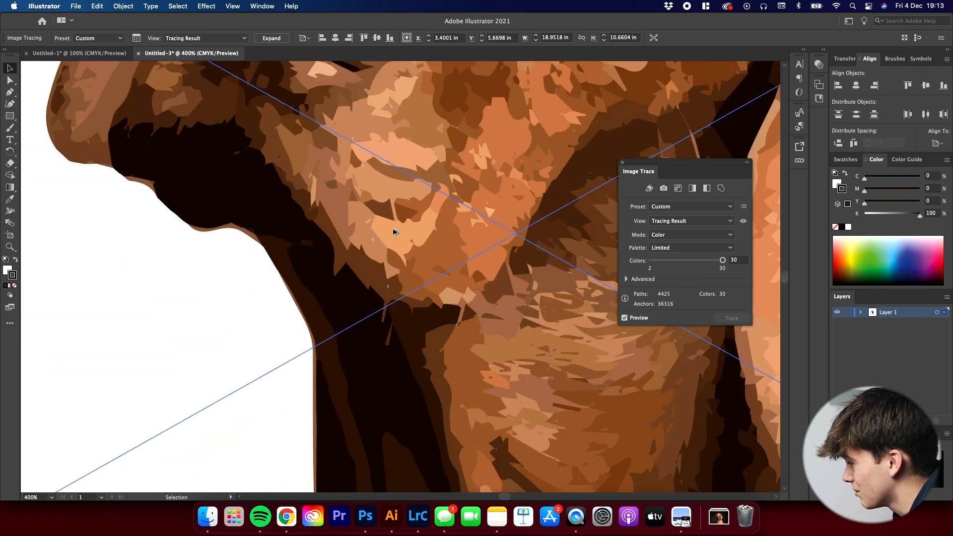
Step: Limit the traced dog to 9 colors, inspect the fur detail and close the detailed Image Trace settings
{"action": "scroll", "coordinate": [392, 228], "scroll_direction": "down", "scroll_amount": 5}
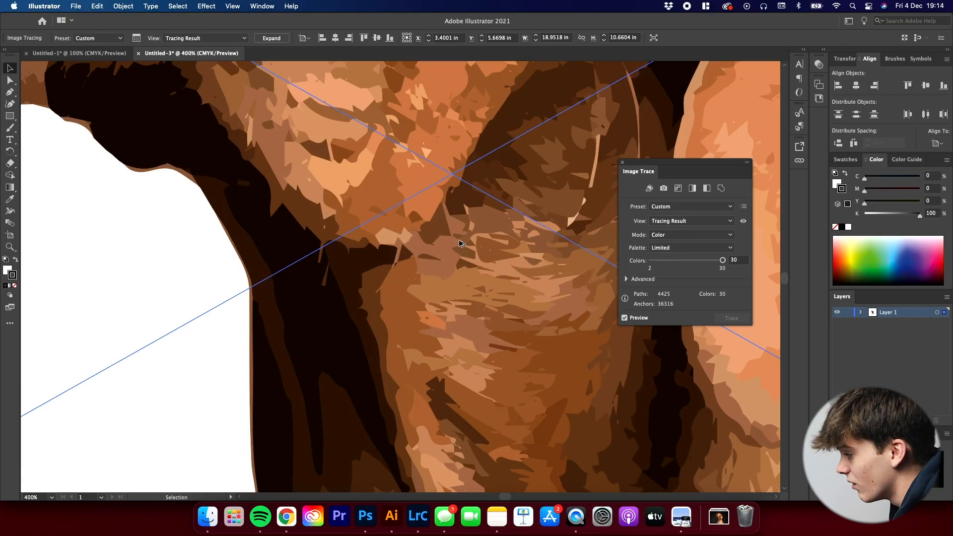
{"action": "scroll", "coordinate": [460, 243], "scroll_direction": "down", "scroll_amount": 3}
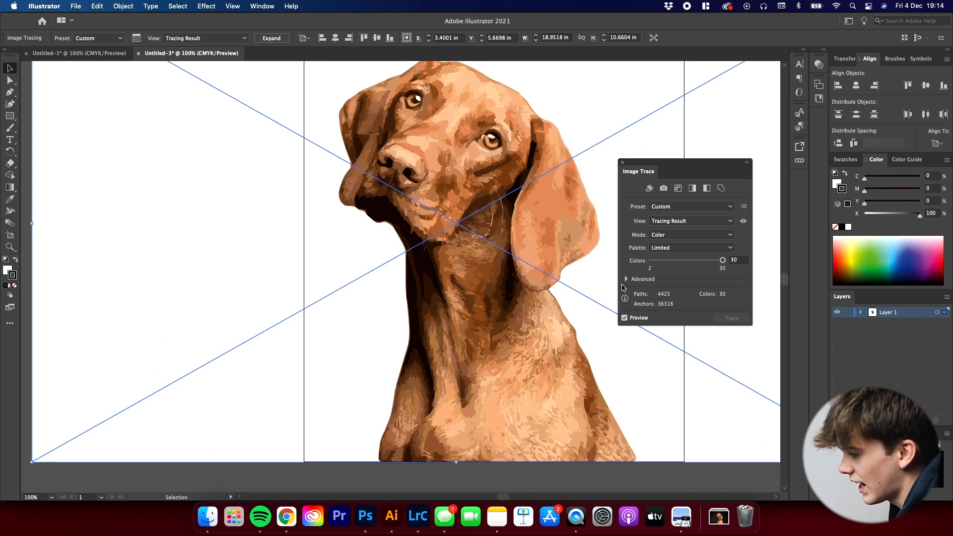
{"action": "scroll", "coordinate": [462, 229], "scroll_direction": "up", "scroll_amount": 1}
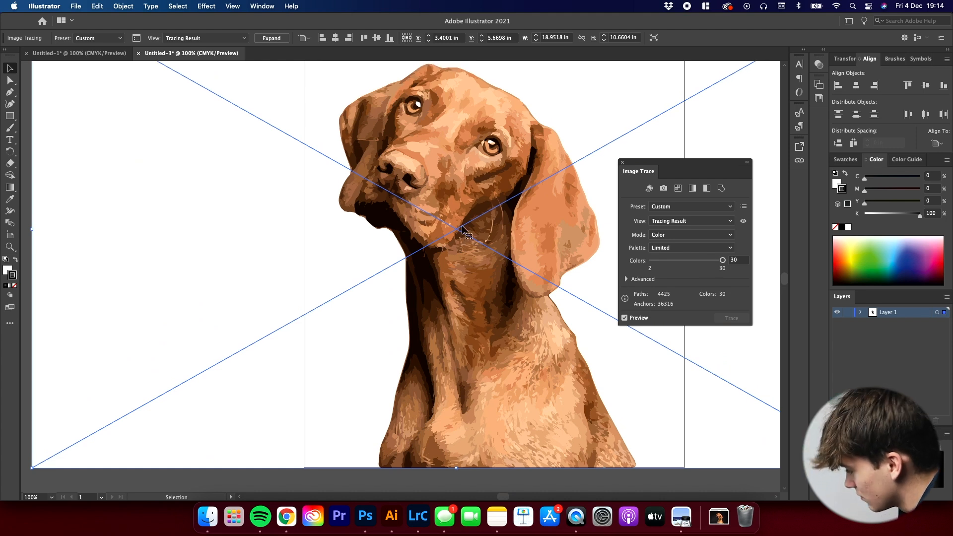
{"action": "scroll", "coordinate": [462, 228], "scroll_direction": "up", "scroll_amount": 3}
{"action": "scroll", "coordinate": [462, 230], "scroll_direction": "down", "scroll_amount": 6}
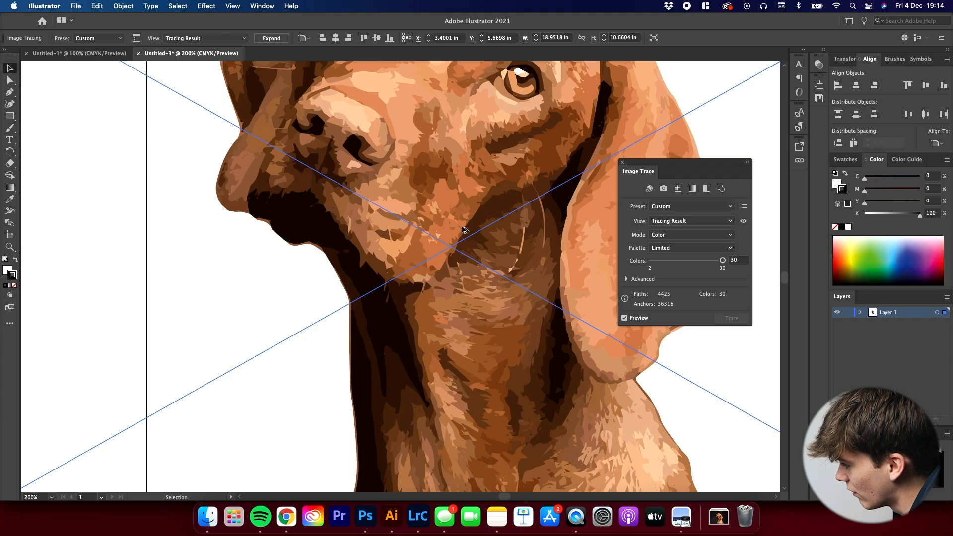
{"action": "scroll", "coordinate": [463, 229], "scroll_direction": "up", "scroll_amount": 1}
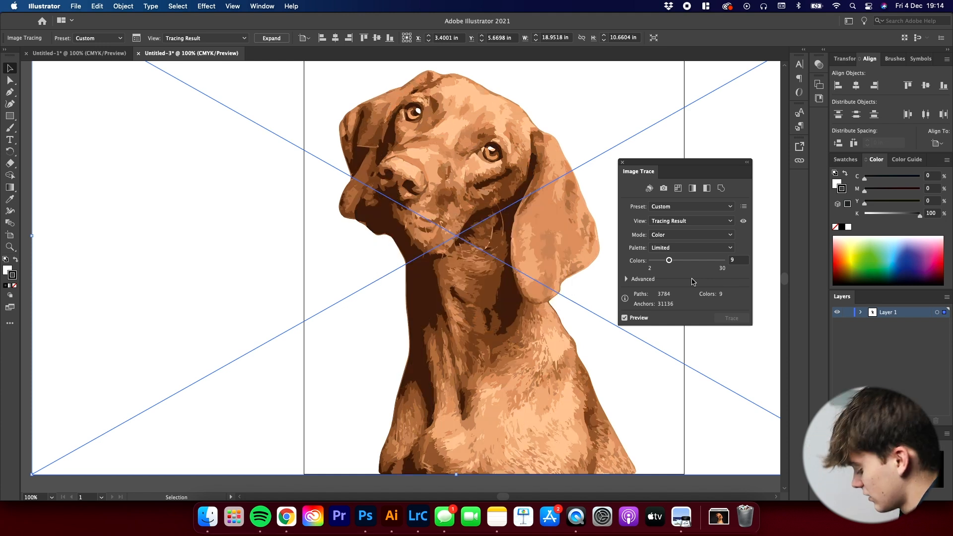
{"action": "key", "text": "super+minus"}
{"action": "key", "text": "super+equal"}
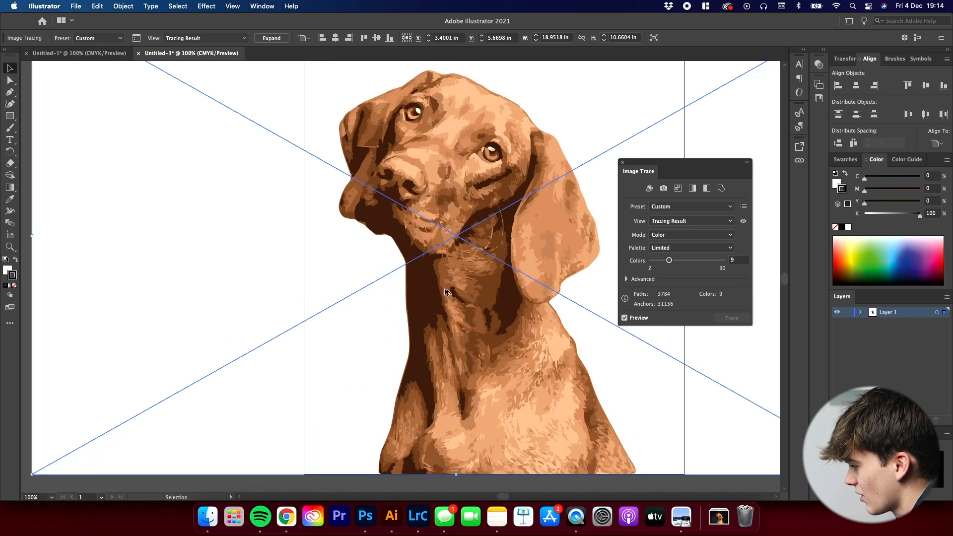
{"action": "scroll", "coordinate": [463, 300], "scroll_direction": "up", "scroll_amount": 3}
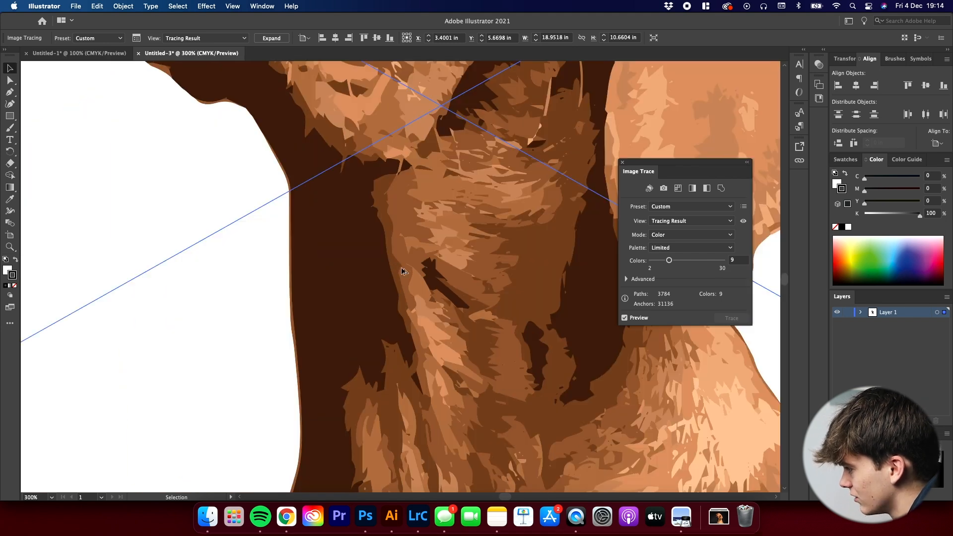
{"action": "scroll", "coordinate": [393, 112], "scroll_direction": "down", "scroll_amount": 5}
{"action": "scroll", "coordinate": [514, 404], "scroll_direction": "up", "scroll_amount": 3}
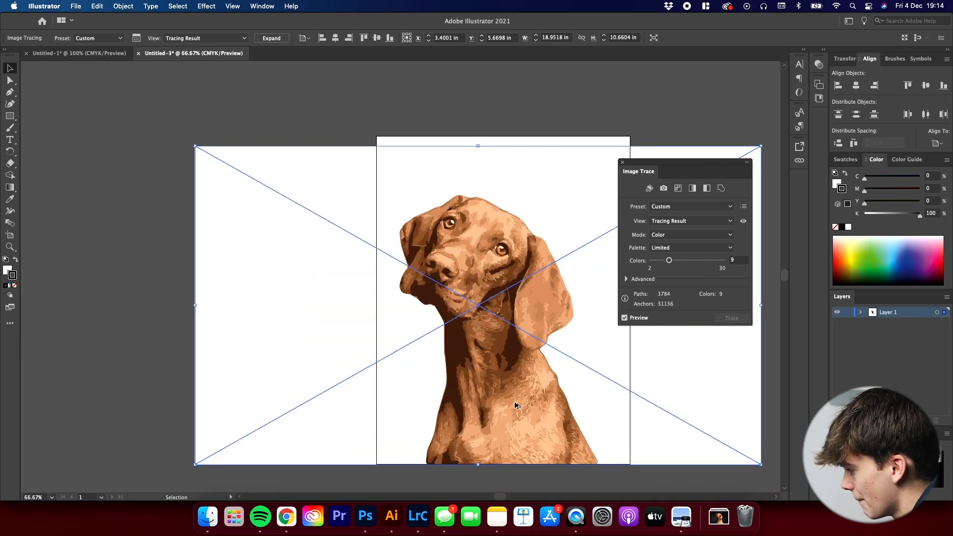
{"action": "left_click", "coordinate": [623, 162]}
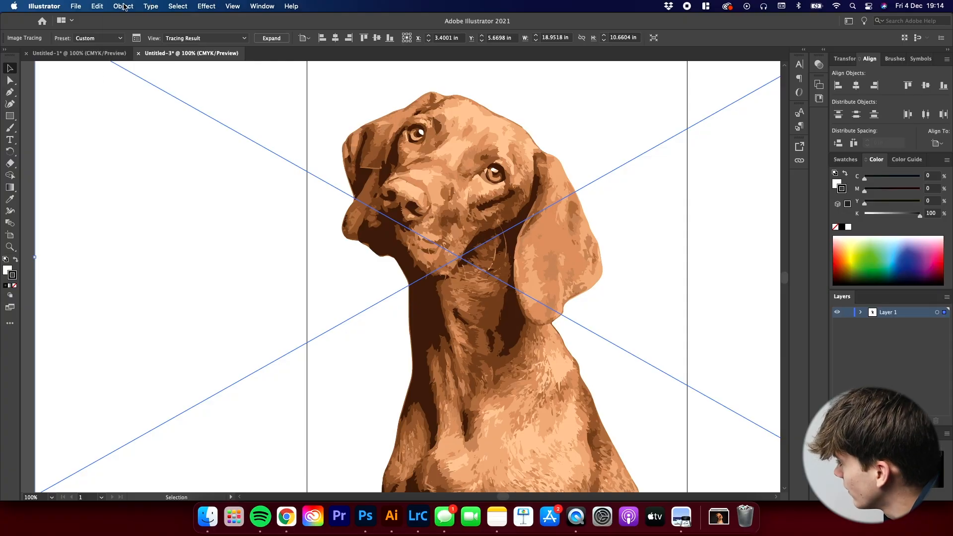
Step: Expand the dog's image trace into editable vector shapes
{"action": "left_click", "coordinate": [124, 7]}
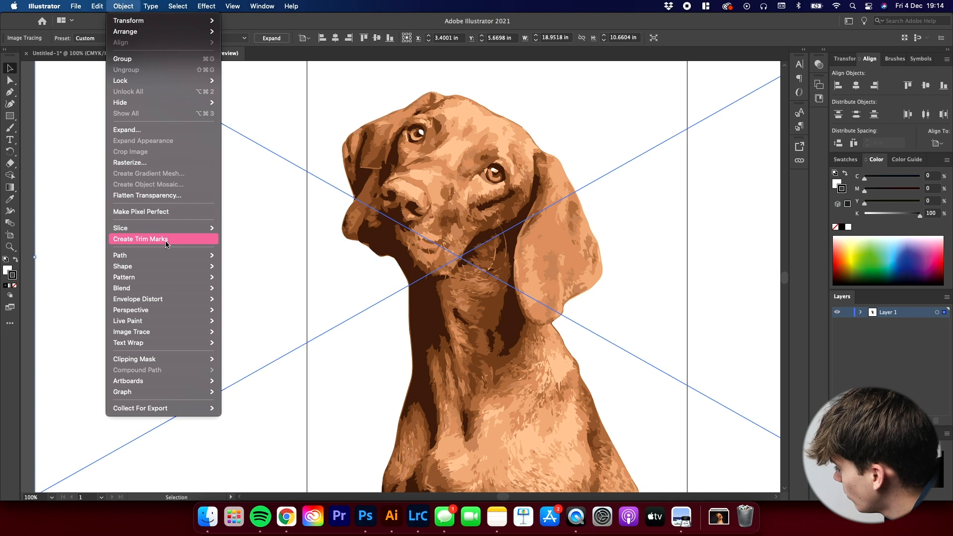
{"action": "mouse_move", "coordinate": [176, 330]}
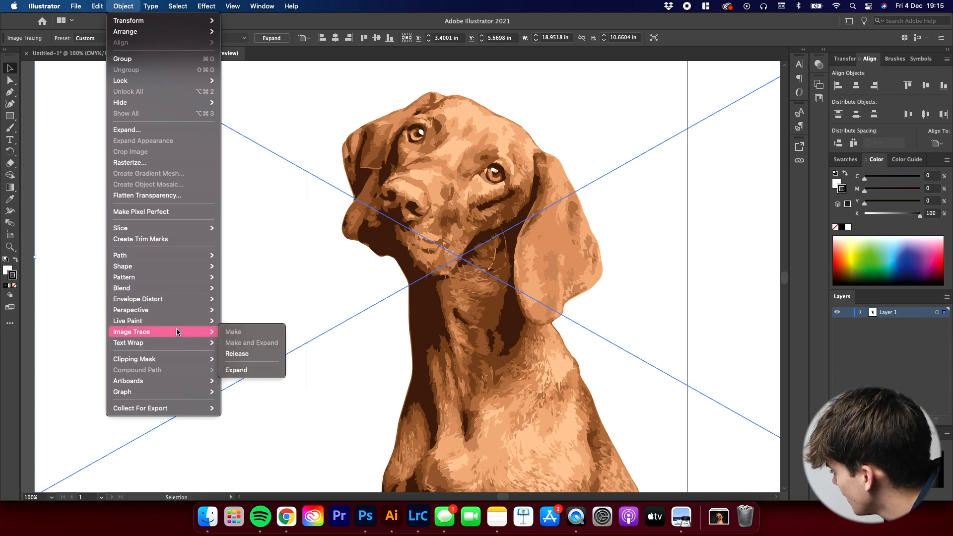
{"action": "left_click", "coordinate": [246, 371]}
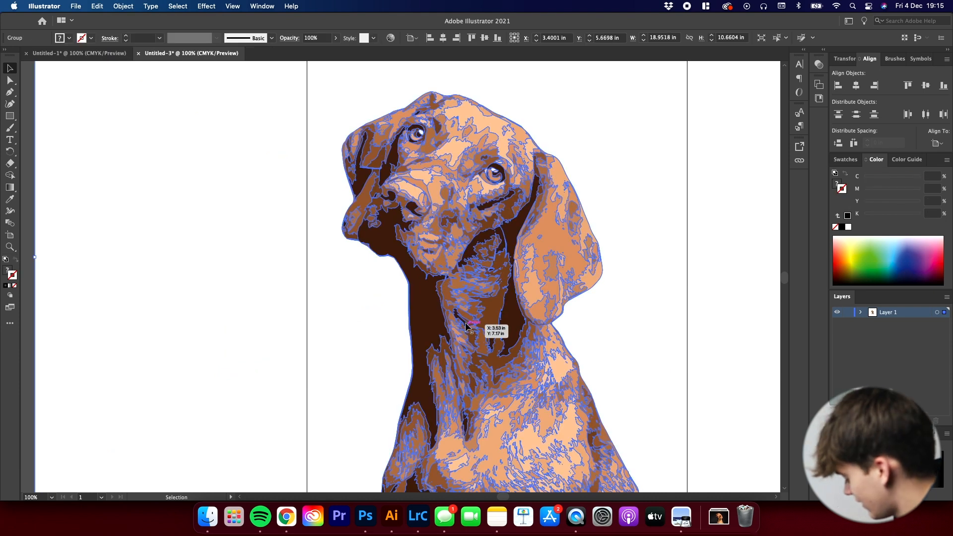
Step: Set the fill of the whole expanded dog group to white
{"action": "scroll", "coordinate": [469, 321], "scroll_direction": "down", "scroll_amount": 3}
{"action": "scroll", "coordinate": [470, 319], "scroll_direction": "up", "scroll_amount": 1}
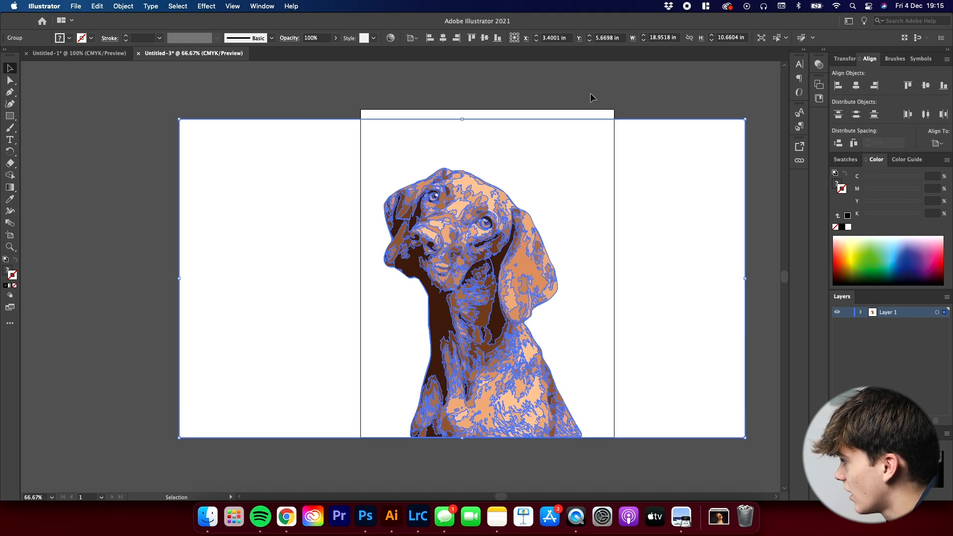
{"action": "left_click", "coordinate": [262, 6]}
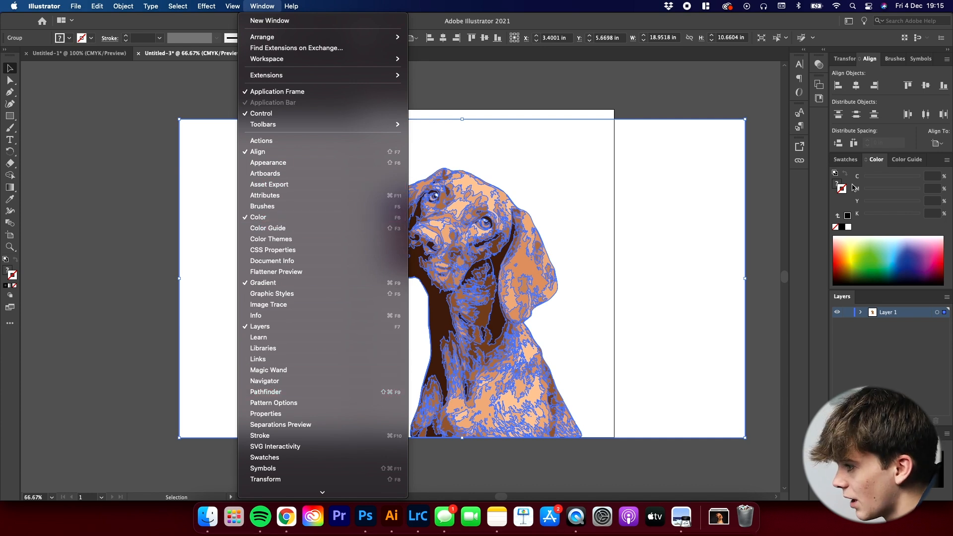
{"action": "left_click", "coordinate": [874, 164]}
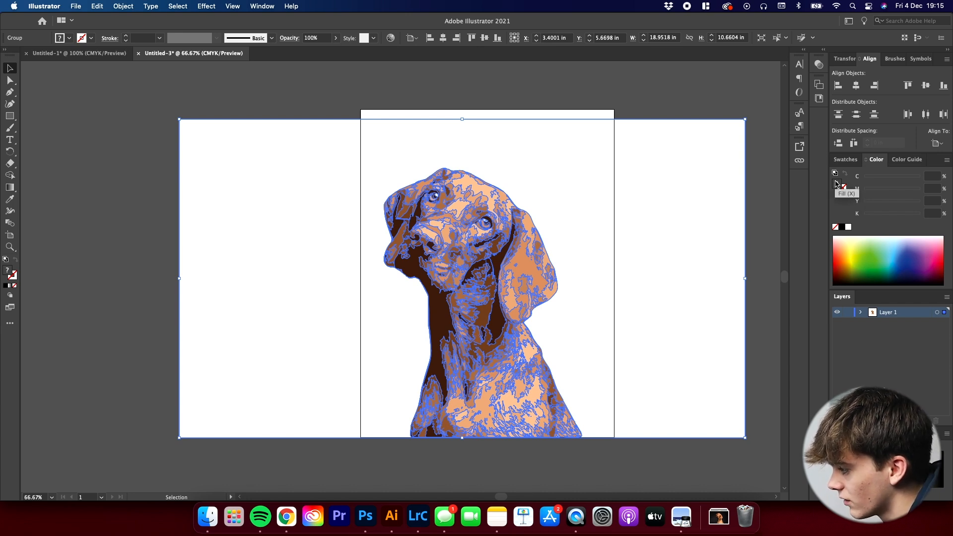
{"action": "left_click", "coordinate": [849, 230]}
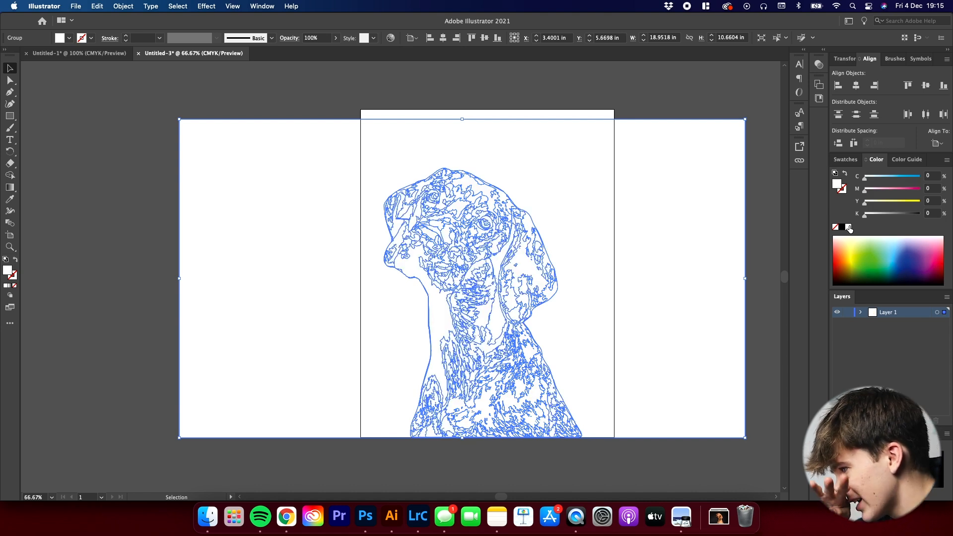
Step: Give the dog group a black stroke and deselect the artwork
{"action": "left_click", "coordinate": [843, 189]}
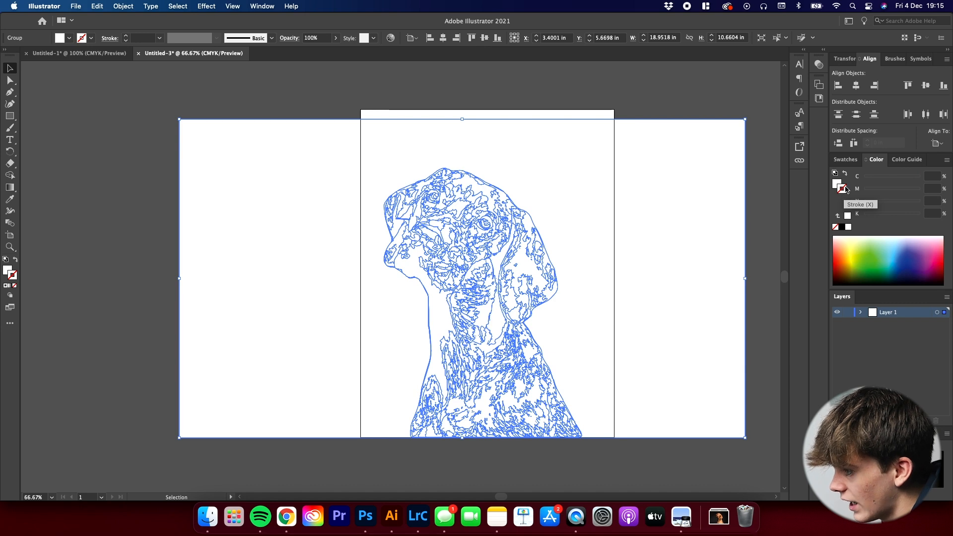
{"action": "left_click", "coordinate": [844, 227]}
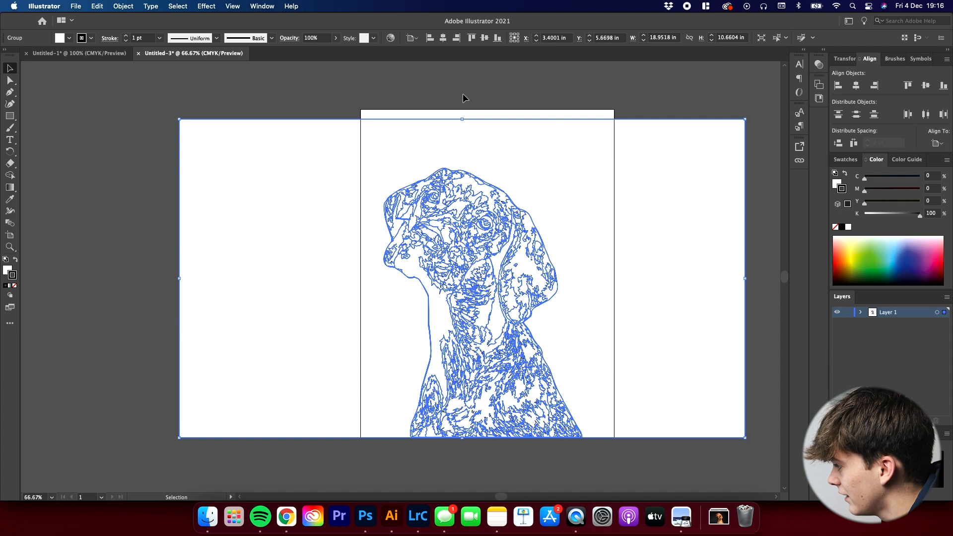
{"action": "left_click", "coordinate": [110, 111]}
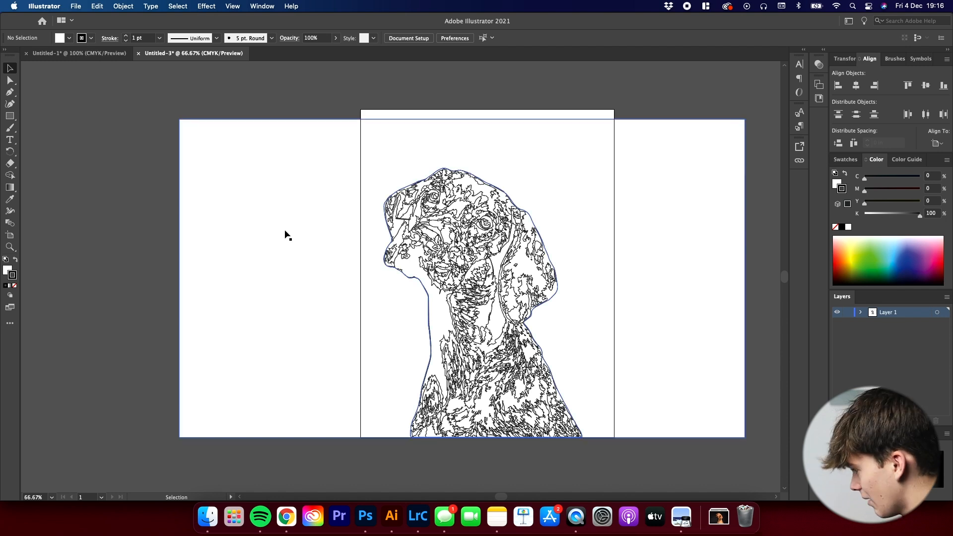
Step: Isolate the traced group, delete the large background shape around the dog and leave isolation mode
{"action": "key", "text": "super+equal"}
{"action": "key", "text": "super+equal"}
{"action": "key", "text": "super+minus"}
{"action": "key", "text": "super+minus"}
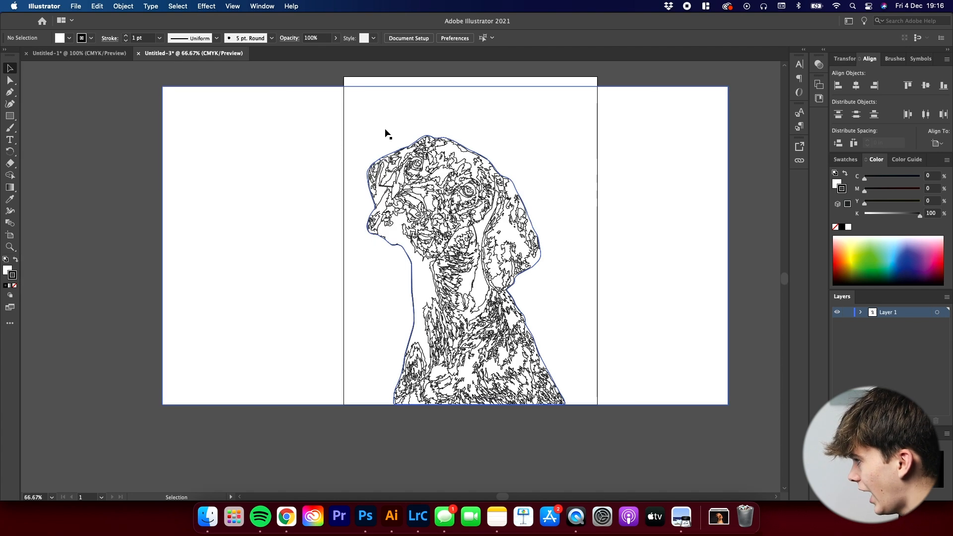
{"action": "double_click", "coordinate": [229, 89]}
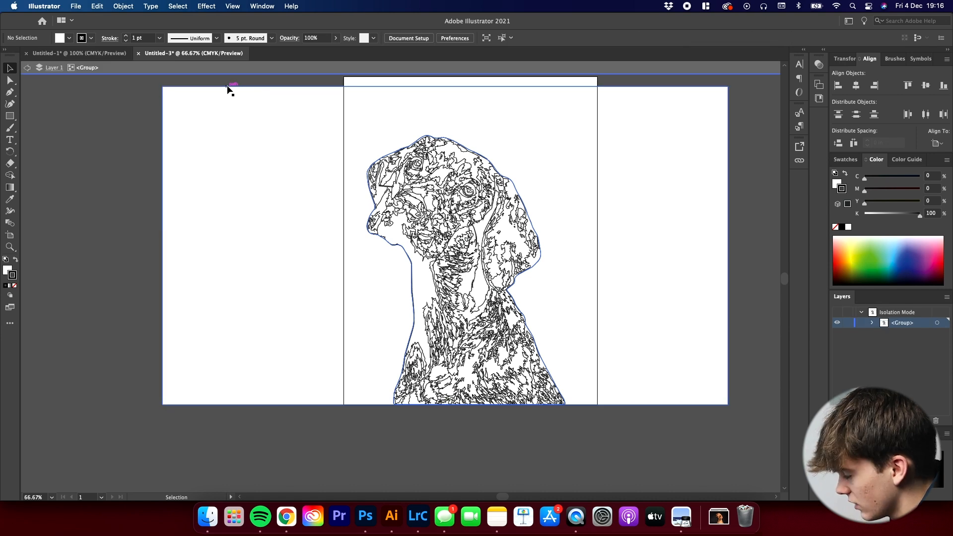
{"action": "left_click", "coordinate": [227, 86]}
{"action": "key", "text": "Delete"}
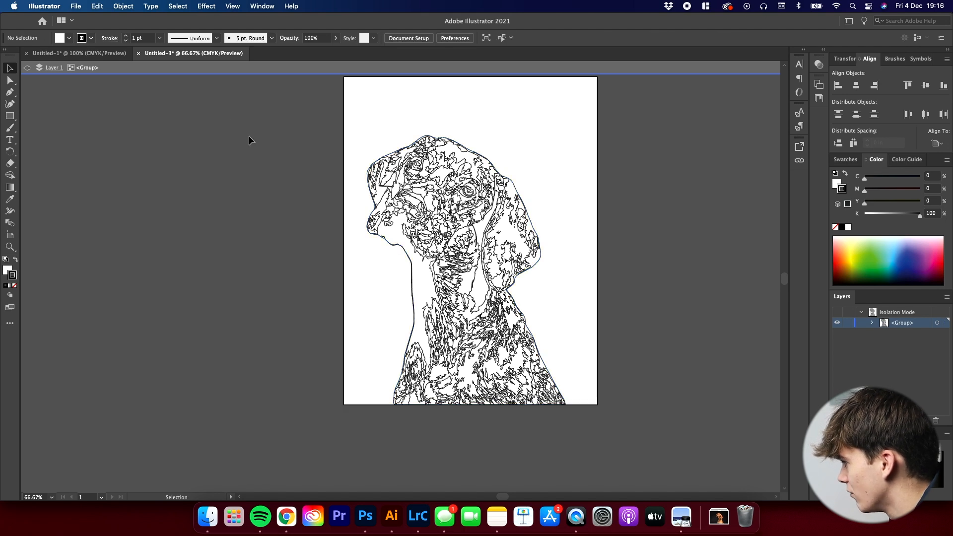
{"action": "double_click", "coordinate": [249, 136]}
Step: Examine the dog's line art across the face, ear, neck and chest for coloring-page detail
{"action": "scroll", "coordinate": [507, 252], "scroll_direction": "up", "scroll_amount": 2}
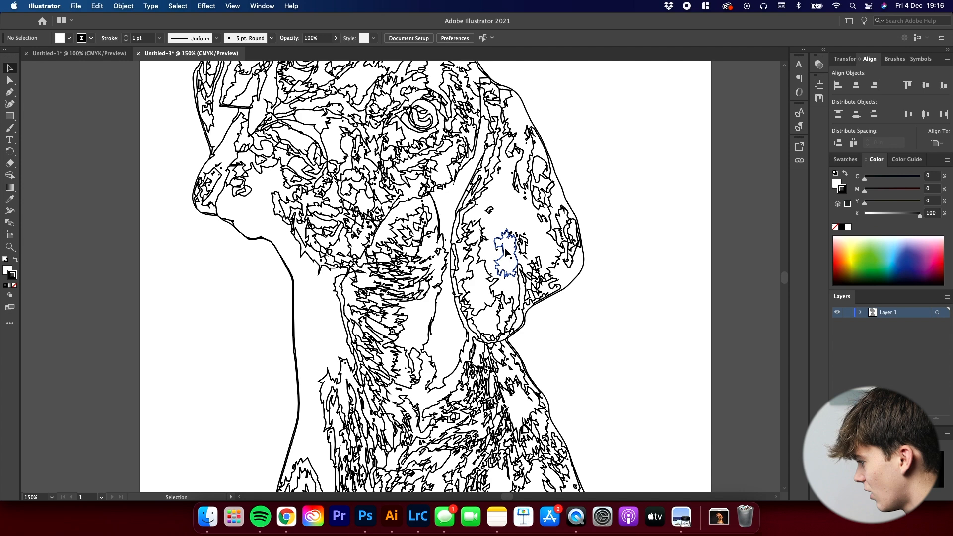
{"action": "scroll", "coordinate": [507, 252], "scroll_direction": "down", "scroll_amount": 3}
{"action": "scroll", "coordinate": [362, 211], "scroll_direction": "up", "scroll_amount": 2}
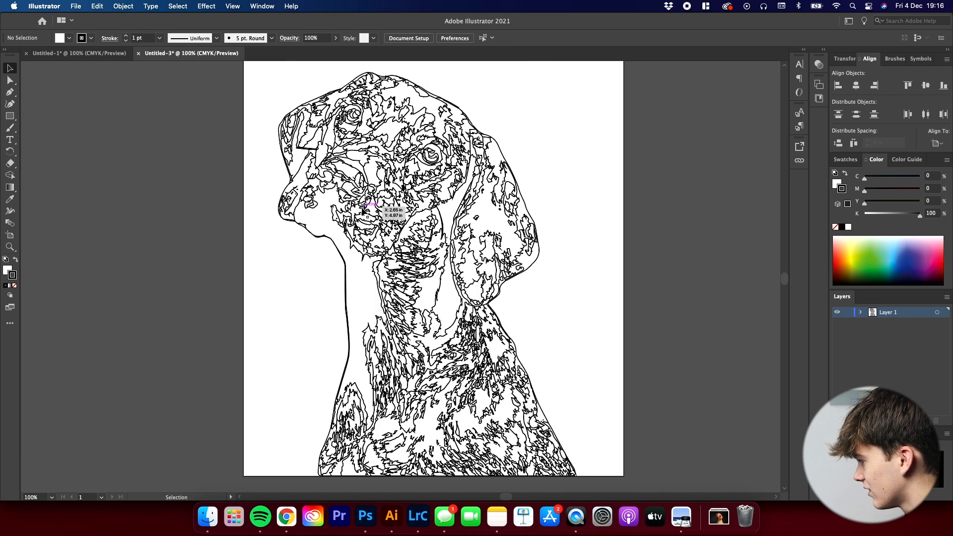
{"action": "scroll", "coordinate": [363, 211], "scroll_direction": "up", "scroll_amount": 2}
{"action": "scroll", "coordinate": [363, 211], "scroll_direction": "down", "scroll_amount": 3}
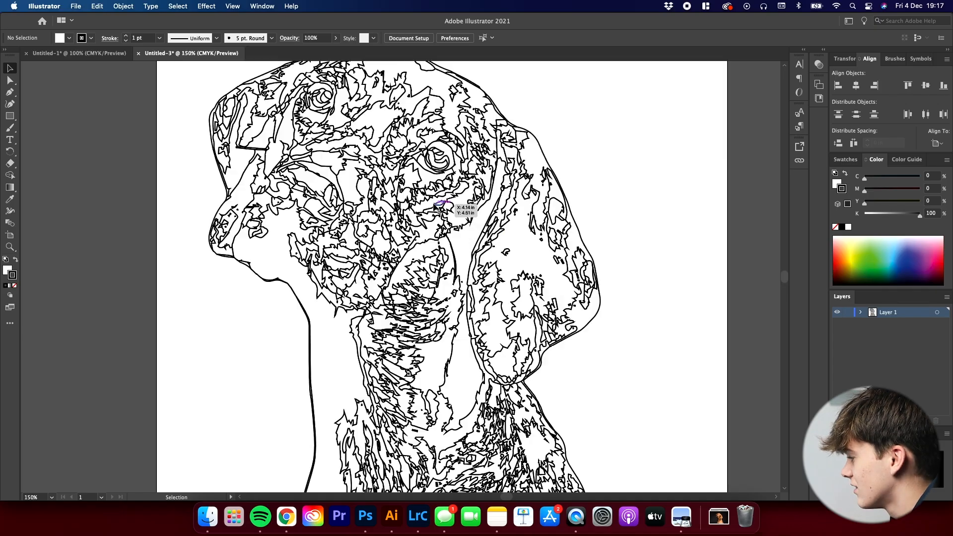
{"action": "key", "text": "ctrl+minus"}
{"action": "scroll", "coordinate": [579, 199], "scroll_direction": "up", "scroll_amount": 5}
{"action": "scroll", "coordinate": [467, 220], "scroll_direction": "down", "scroll_amount": 3}
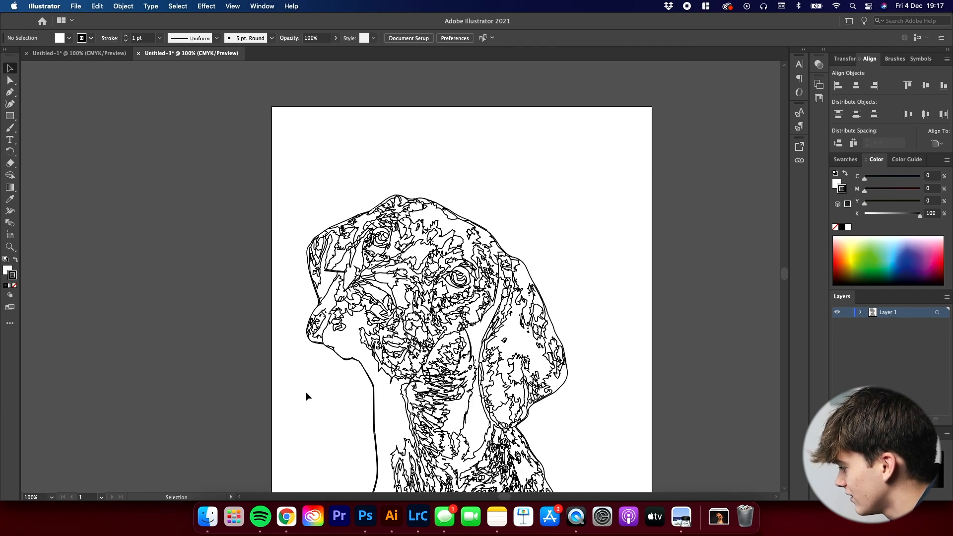
{"action": "scroll", "coordinate": [484, 278], "scroll_direction": "down", "scroll_amount": 1}
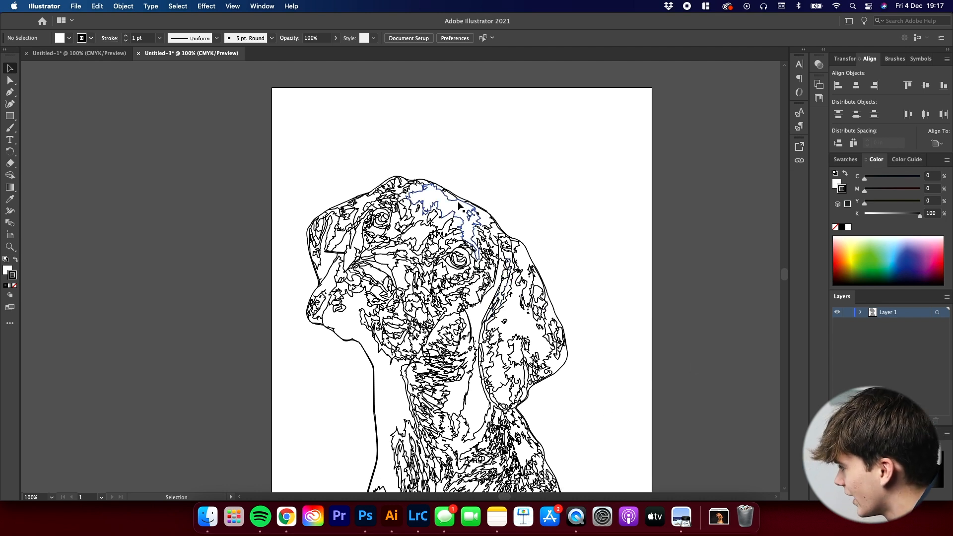
{"action": "scroll", "coordinate": [464, 214], "scroll_direction": "down", "scroll_amount": 2}
{"action": "scroll", "coordinate": [465, 214], "scroll_direction": "down", "scroll_amount": 2}
{"action": "scroll", "coordinate": [465, 214], "scroll_direction": "up", "scroll_amount": 1}
{"action": "scroll", "coordinate": [465, 214], "scroll_direction": "down", "scroll_amount": 1}
{"action": "scroll", "coordinate": [464, 215], "scroll_direction": "up", "scroll_amount": 1}
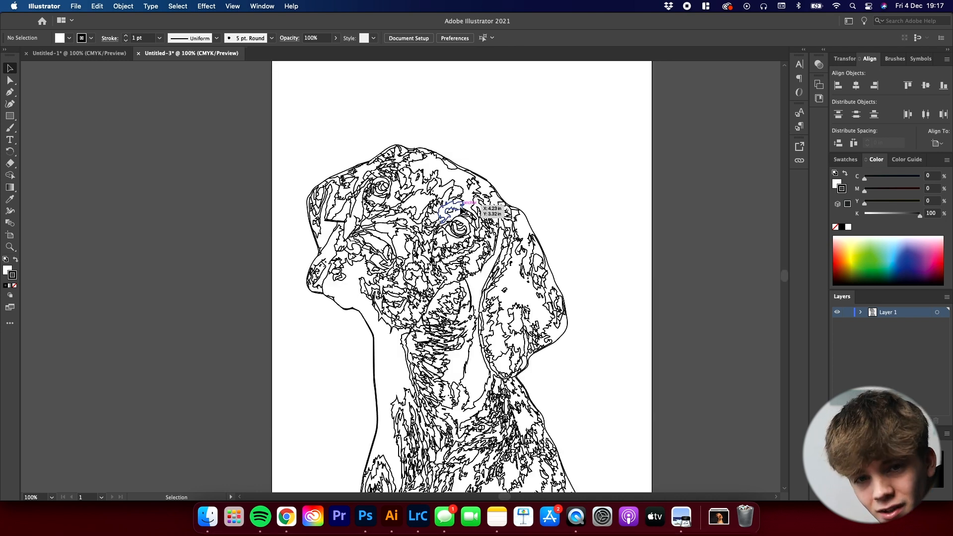
Step: Switch to Chrome and search Vecteezy's vectors for "geometric background"
{"action": "left_click", "coordinate": [295, 512]}
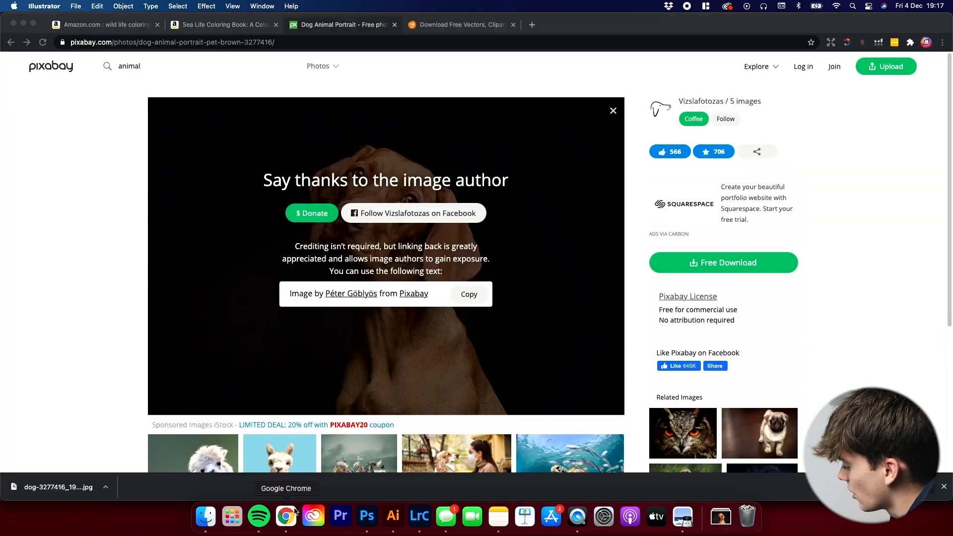
{"action": "left_click", "coordinate": [452, 30]}
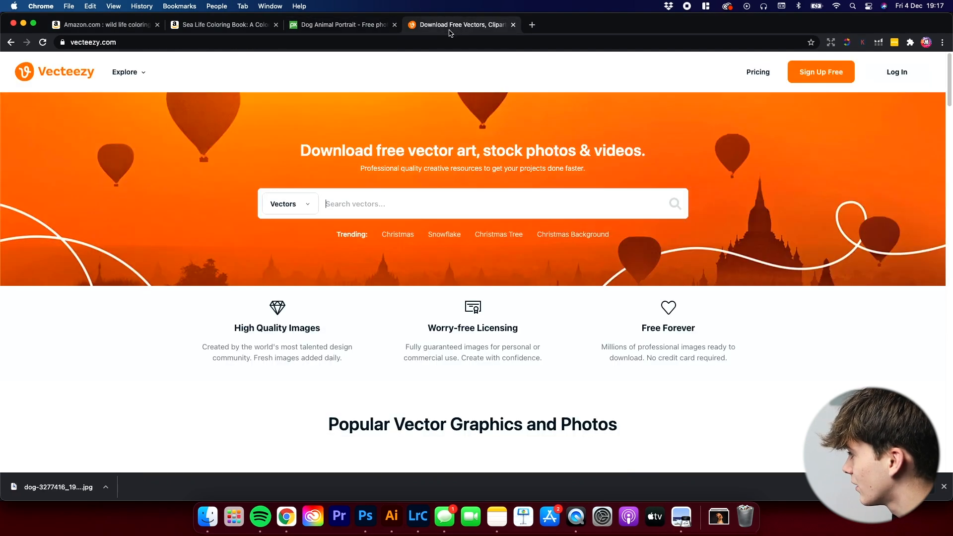
{"action": "left_click", "coordinate": [430, 194]}
{"action": "type", "text": "geometric ba"}
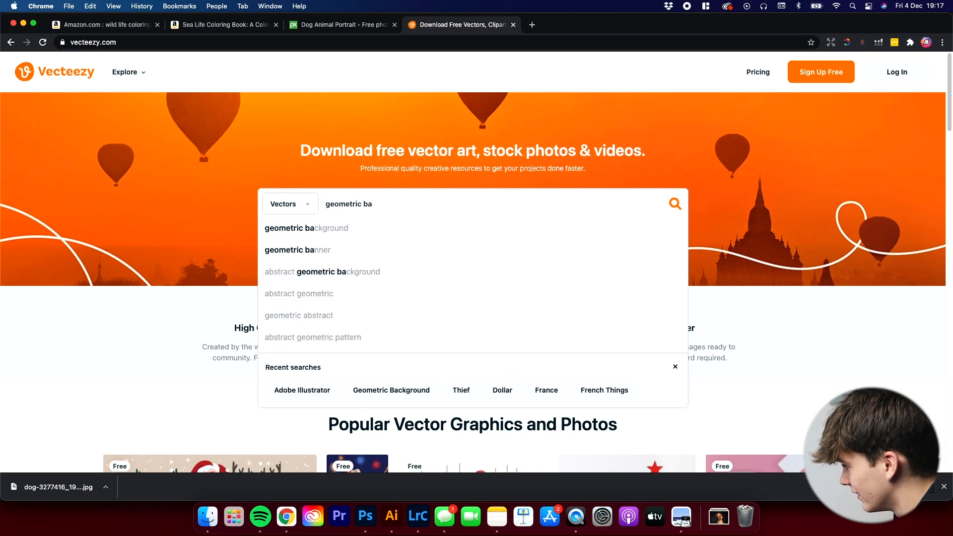
{"action": "type", "text": "ckground"}
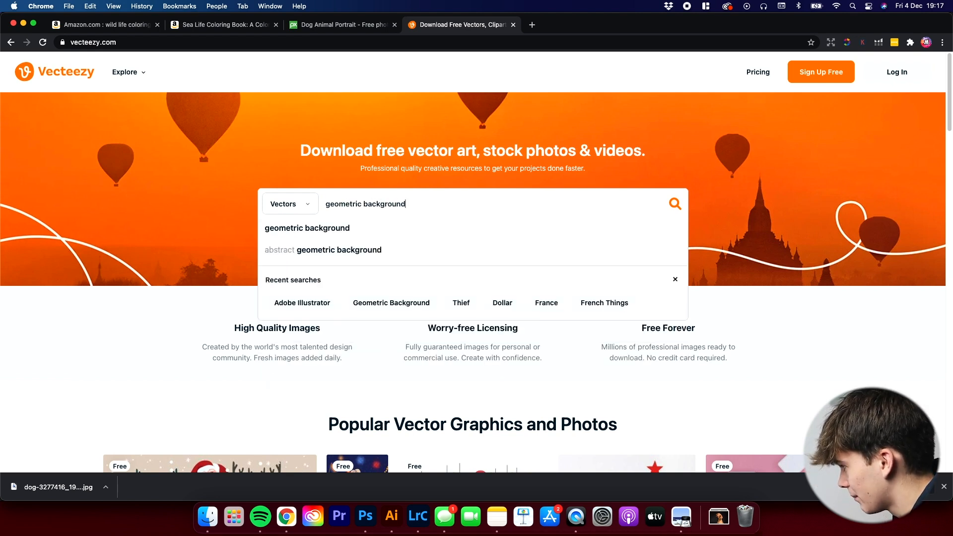
{"action": "key", "text": "Return"}
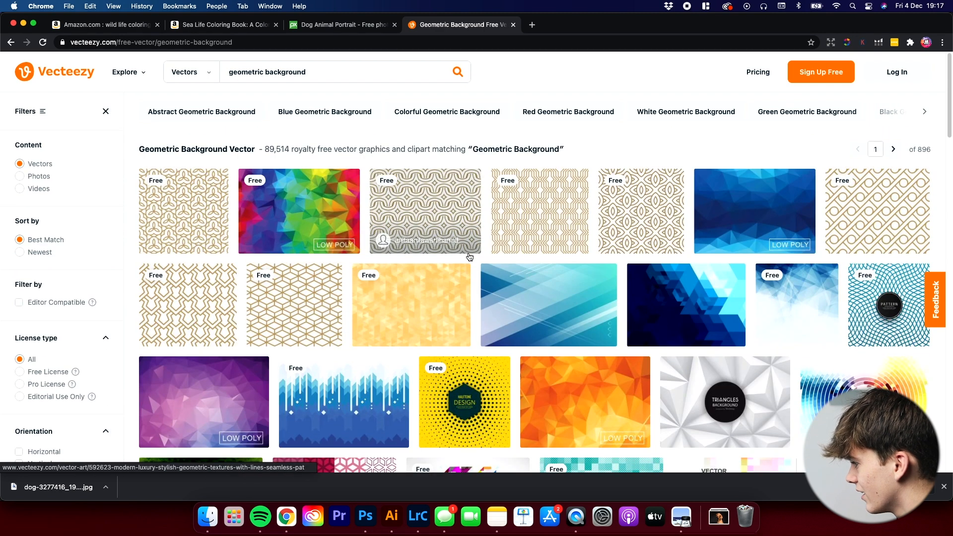
Step: Browse the geometric background results and download the free gold pattern of parallel diagonal lines
{"action": "scroll", "coordinate": [546, 268], "scroll_direction": "down", "scroll_amount": 10}
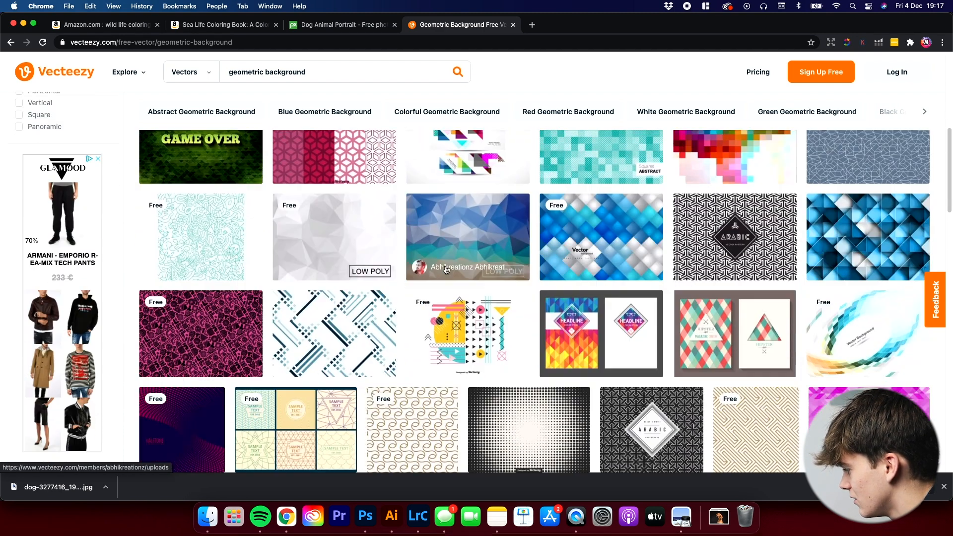
{"action": "scroll", "coordinate": [445, 269], "scroll_direction": "down", "scroll_amount": 10}
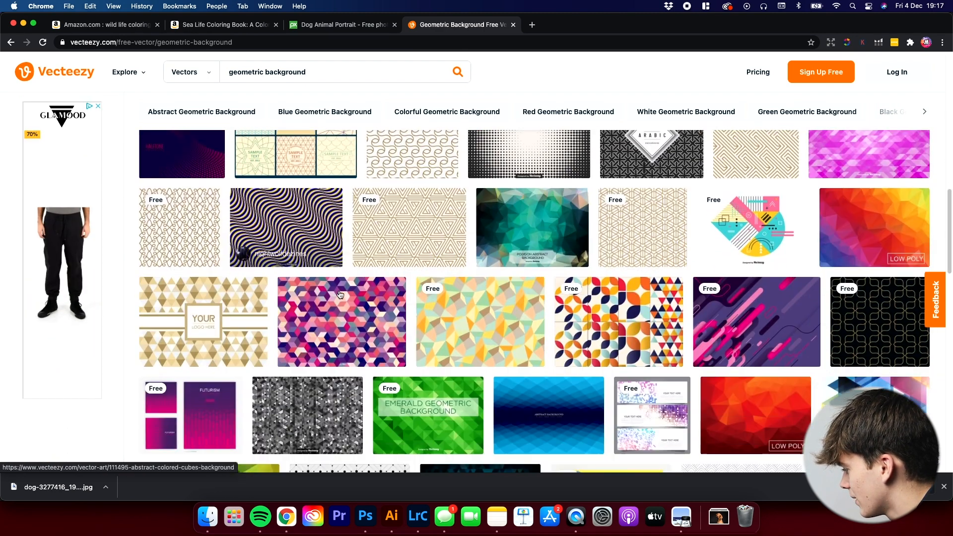
{"action": "scroll", "coordinate": [341, 293], "scroll_direction": "down", "scroll_amount": 5}
{"action": "scroll", "coordinate": [503, 329], "scroll_direction": "up", "scroll_amount": 15}
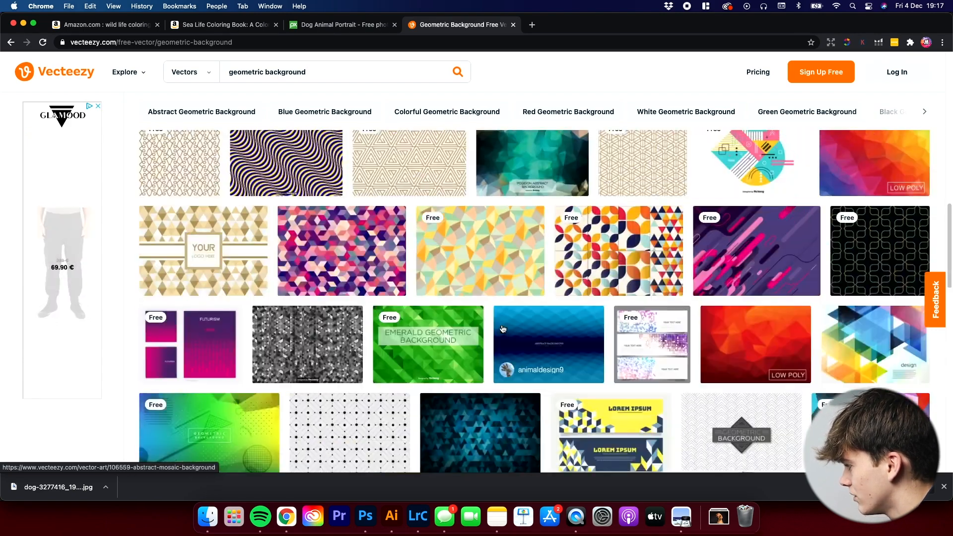
{"action": "scroll", "coordinate": [503, 328], "scroll_direction": "up", "scroll_amount": 5}
{"action": "scroll", "coordinate": [742, 258], "scroll_direction": "down", "scroll_amount": 10}
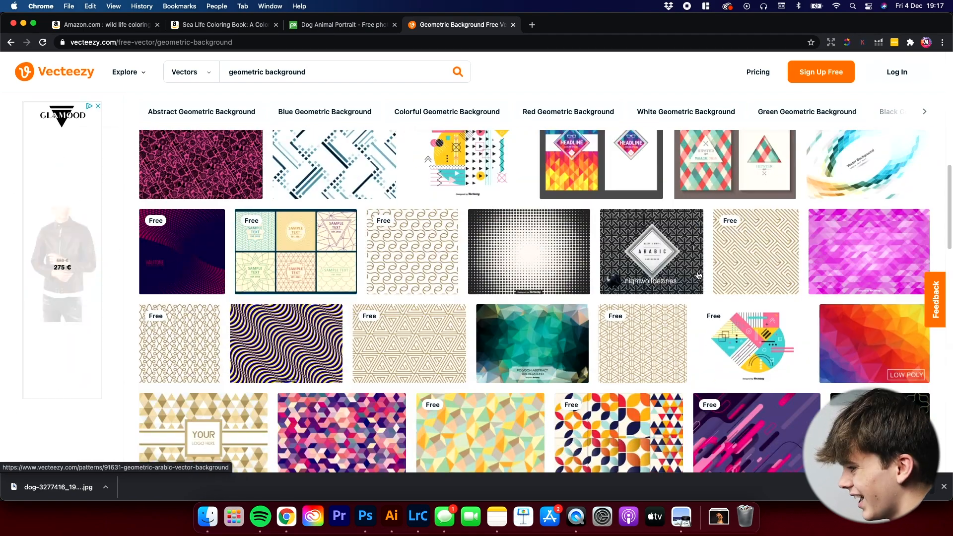
{"action": "left_click", "coordinate": [742, 258]}
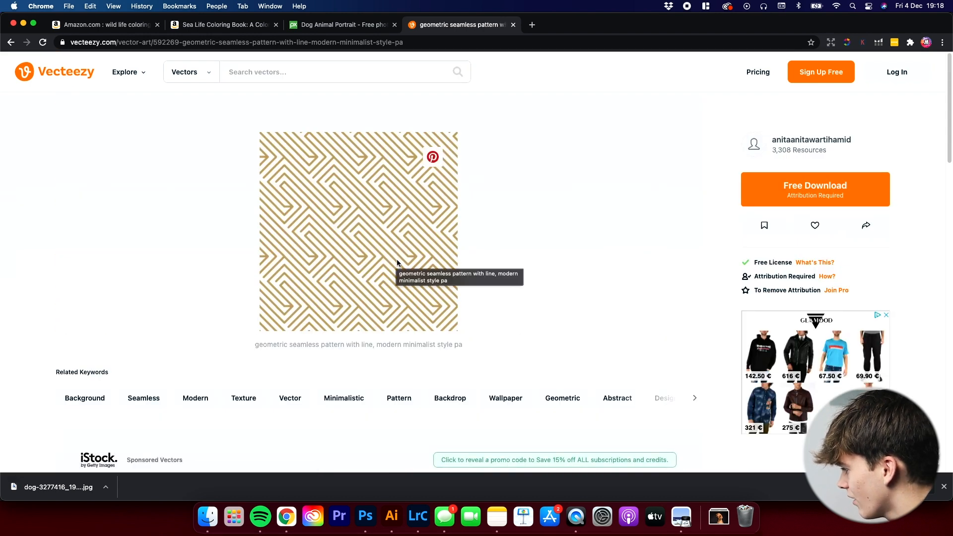
{"action": "left_click", "coordinate": [794, 186]}
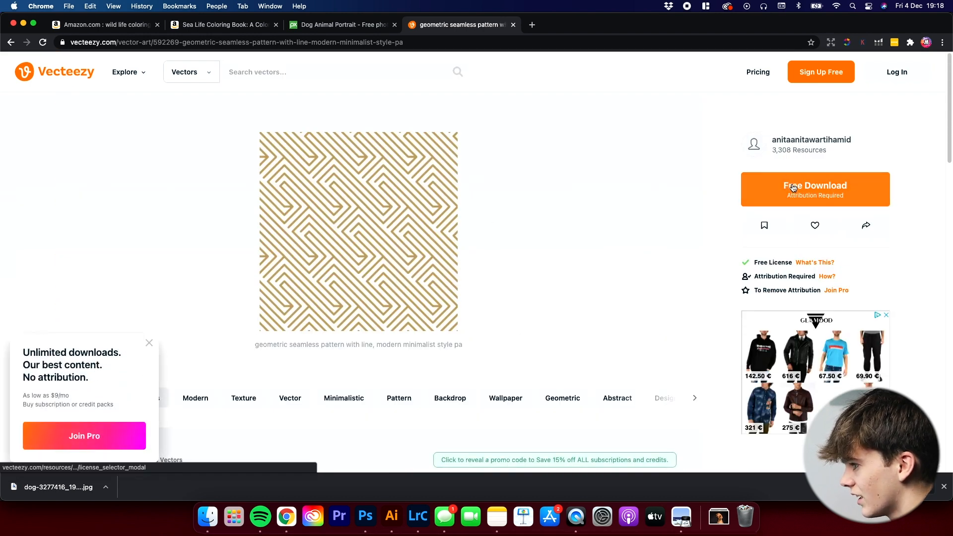
{"action": "left_click", "coordinate": [397, 312]}
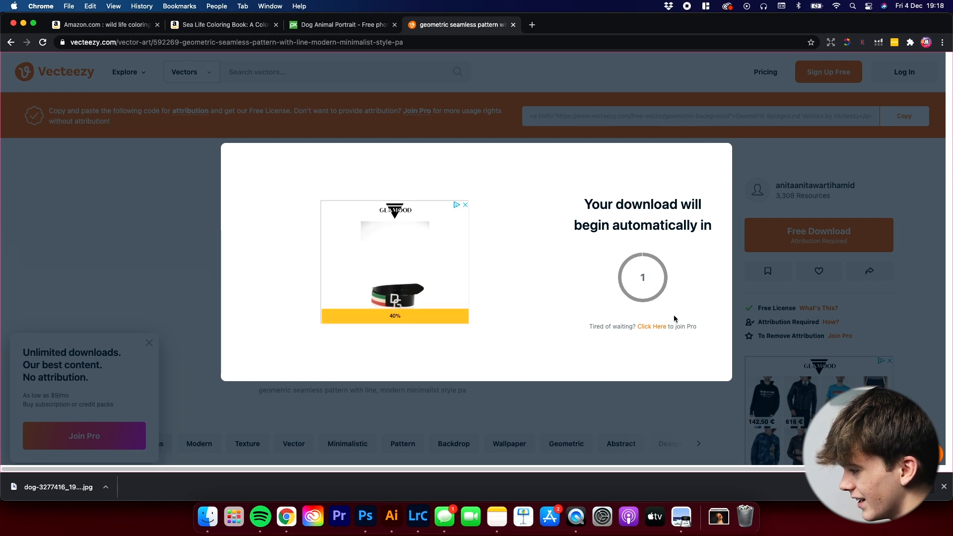
Step: Find the downloaded pattern folder in Finder's Downloads and open line9-12-01.eps in Illustrator
{"action": "left_click", "coordinate": [718, 517]}
{"action": "left_click", "coordinate": [725, 478]}
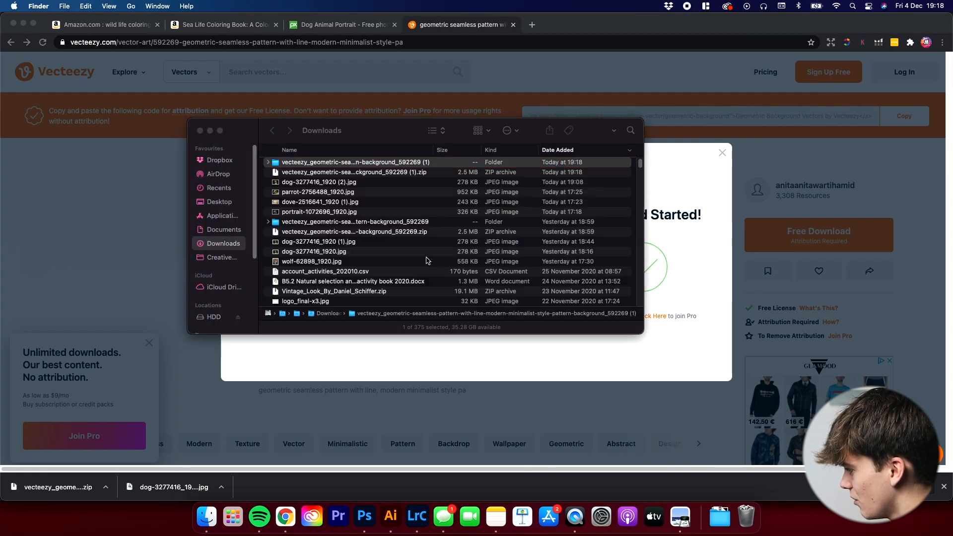
{"action": "double_click", "coordinate": [367, 162]}
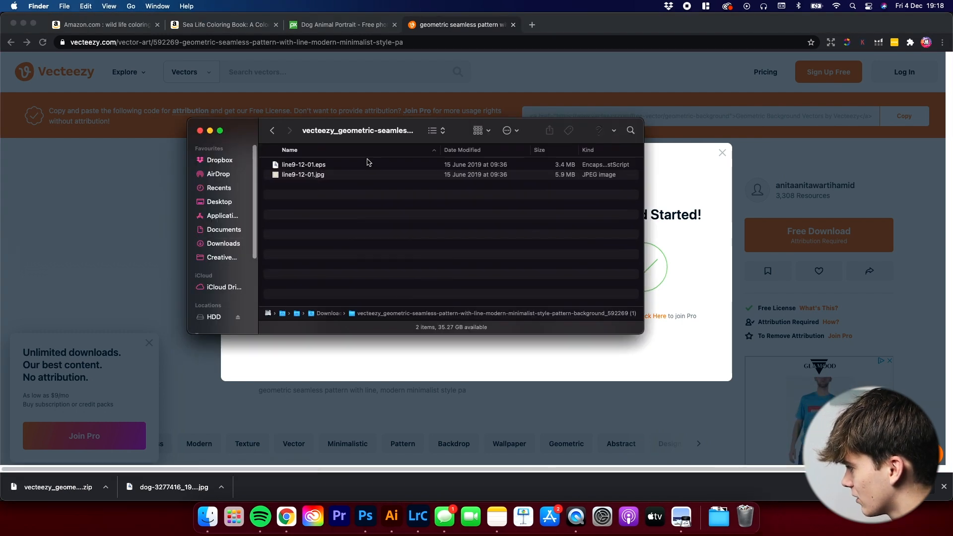
{"action": "right_click", "coordinate": [312, 167]}
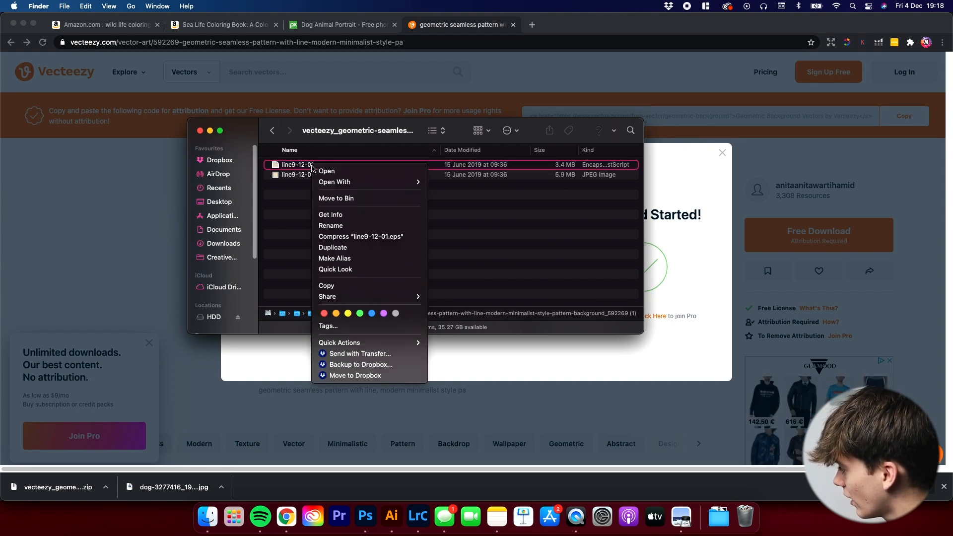
{"action": "mouse_move", "coordinate": [415, 182]}
{"action": "left_click", "coordinate": [448, 198]}
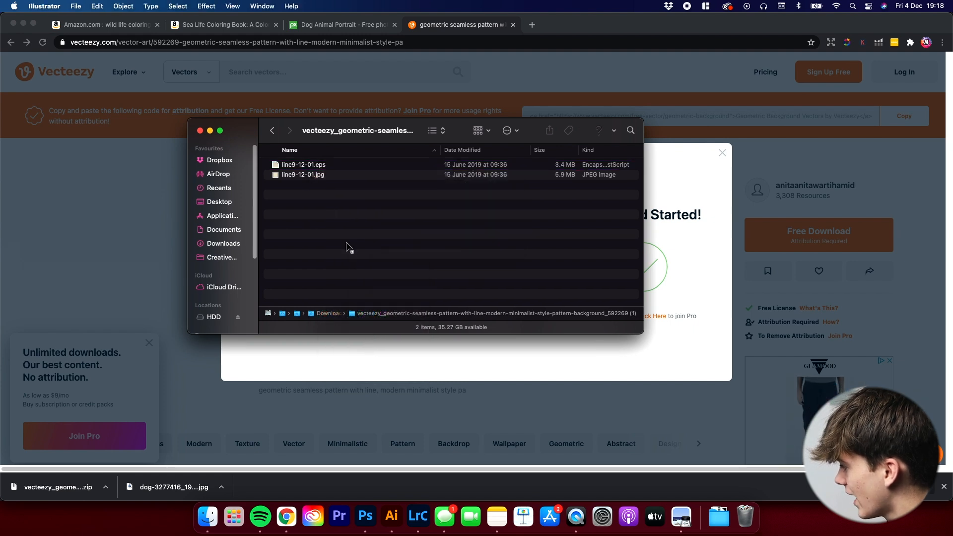
Step: Recolor the gold line pattern with a white fill and a black stroke, and deselect it
{"action": "scroll", "coordinate": [479, 245], "scroll_direction": "left", "scroll_amount": 5}
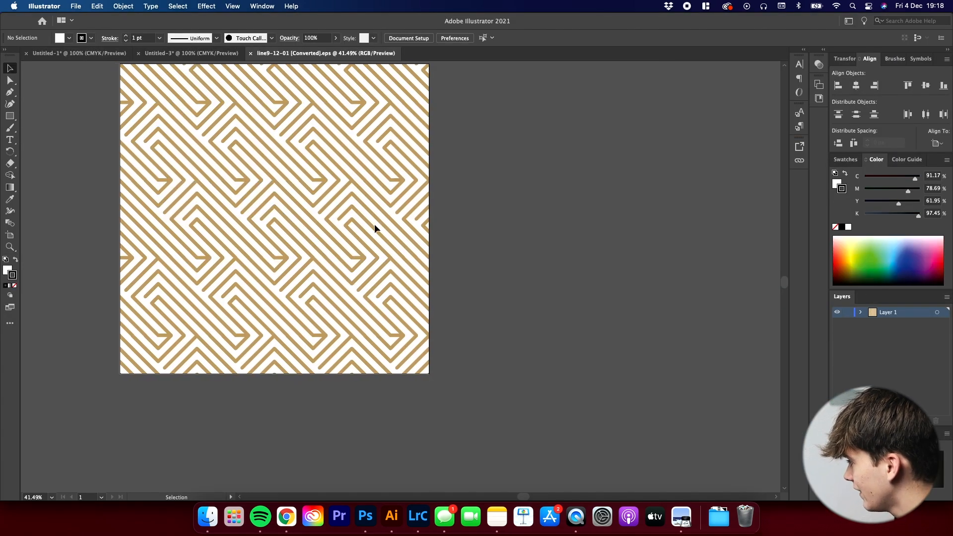
{"action": "scroll", "coordinate": [334, 236], "scroll_direction": "left", "scroll_amount": 2}
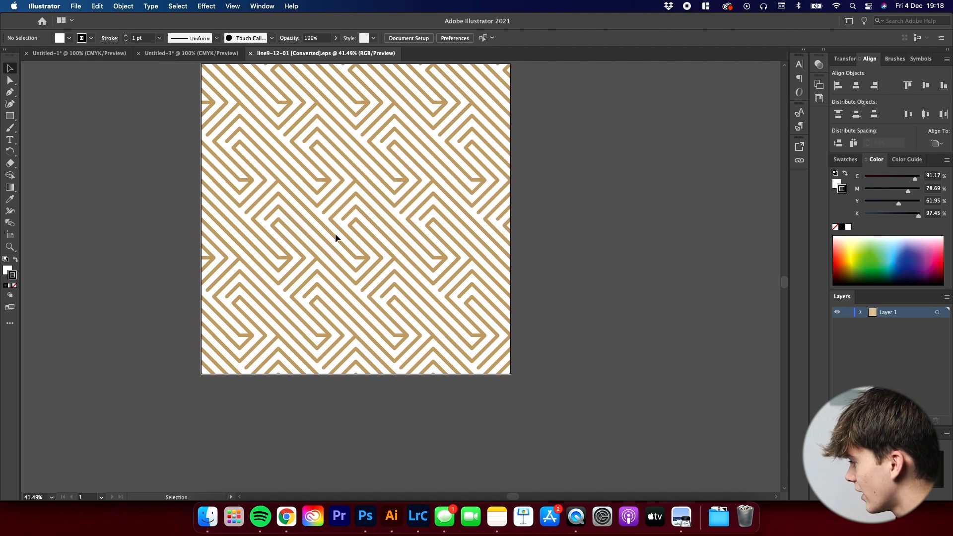
{"action": "scroll", "coordinate": [421, 266], "scroll_direction": "up", "scroll_amount": 5}
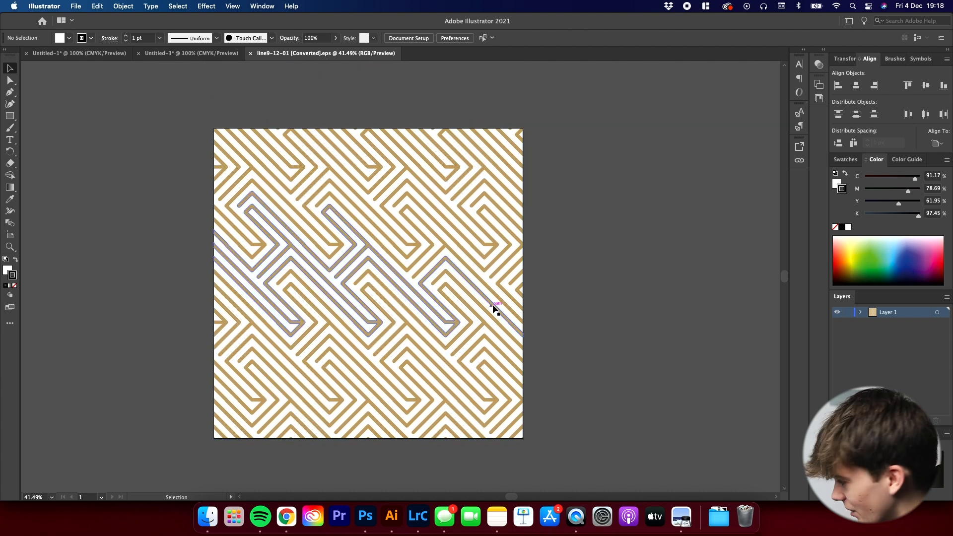
{"action": "left_click", "coordinate": [473, 314]}
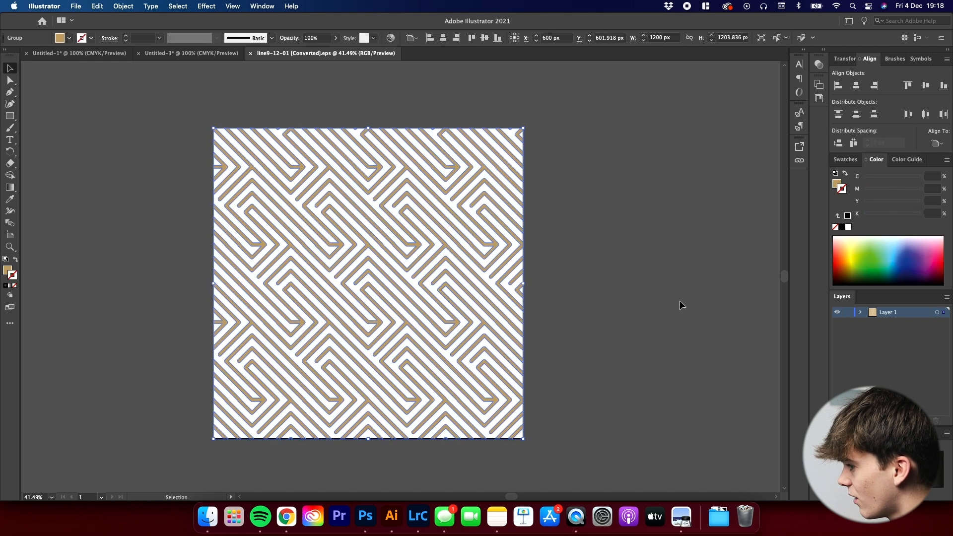
{"action": "left_click", "coordinate": [837, 184]}
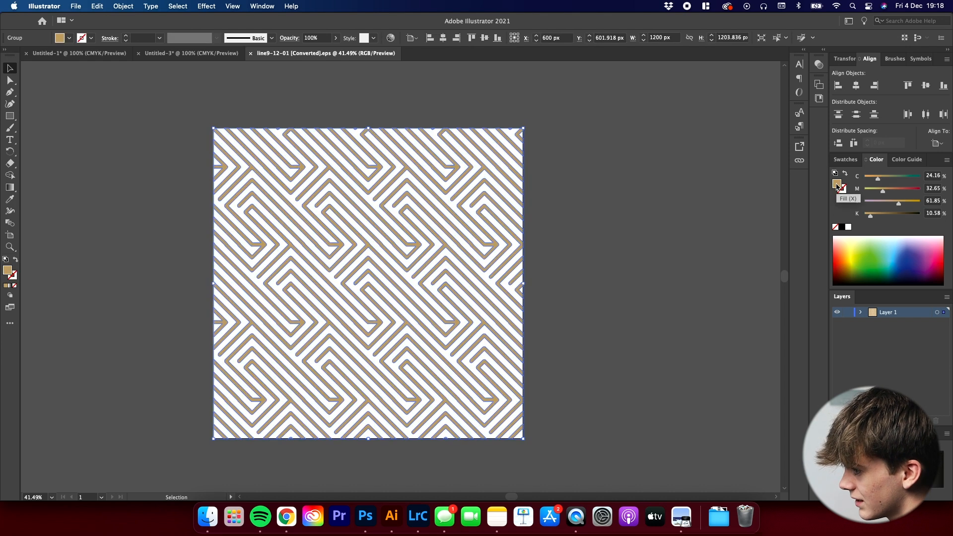
{"action": "left_click", "coordinate": [849, 228]}
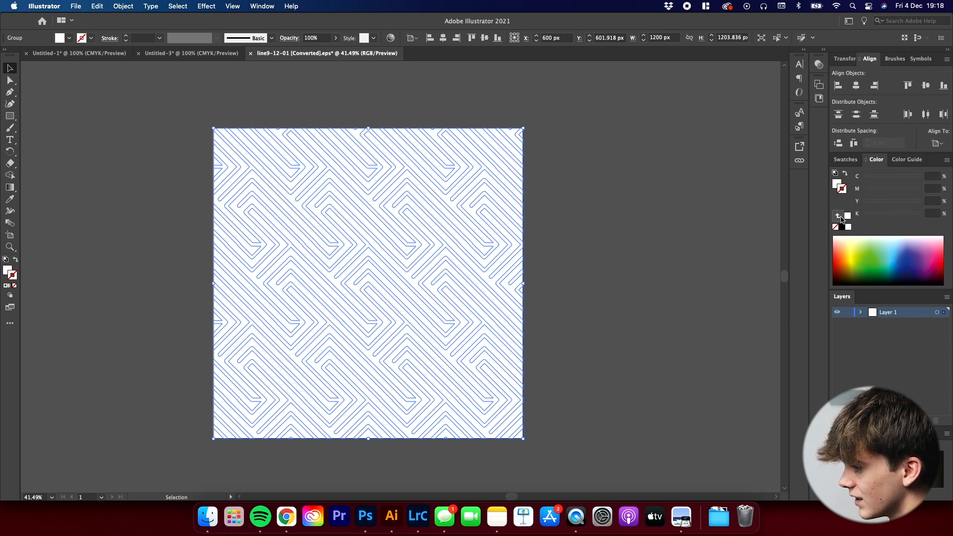
{"action": "left_click", "coordinate": [843, 228]}
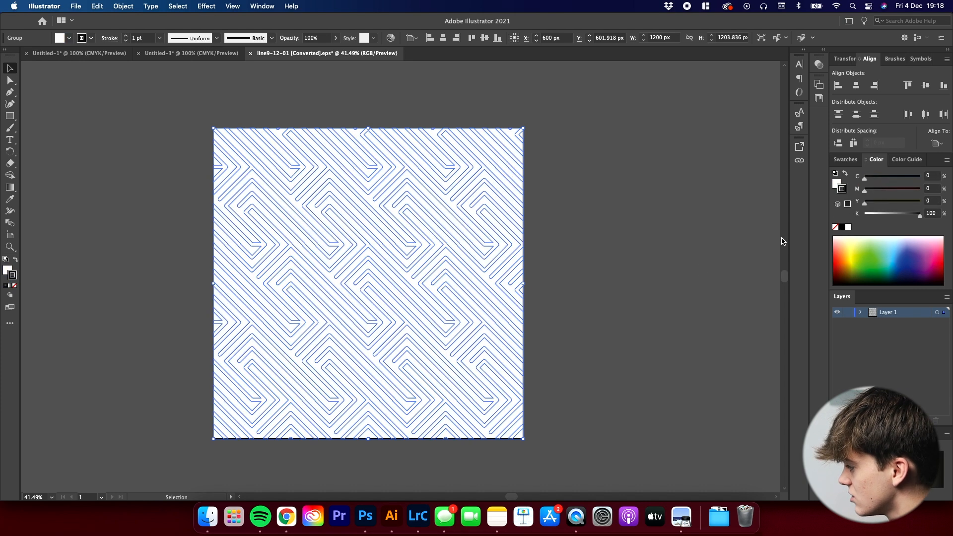
{"action": "left_click", "coordinate": [635, 284]}
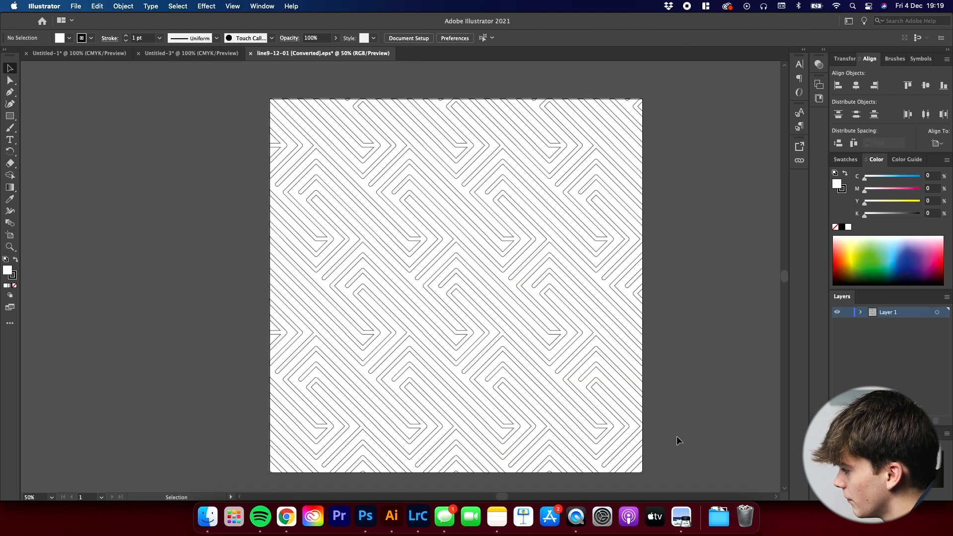
Step: Set the line pattern's stroke weight to 2 pt and deselect it
{"action": "left_click", "coordinate": [551, 322]}
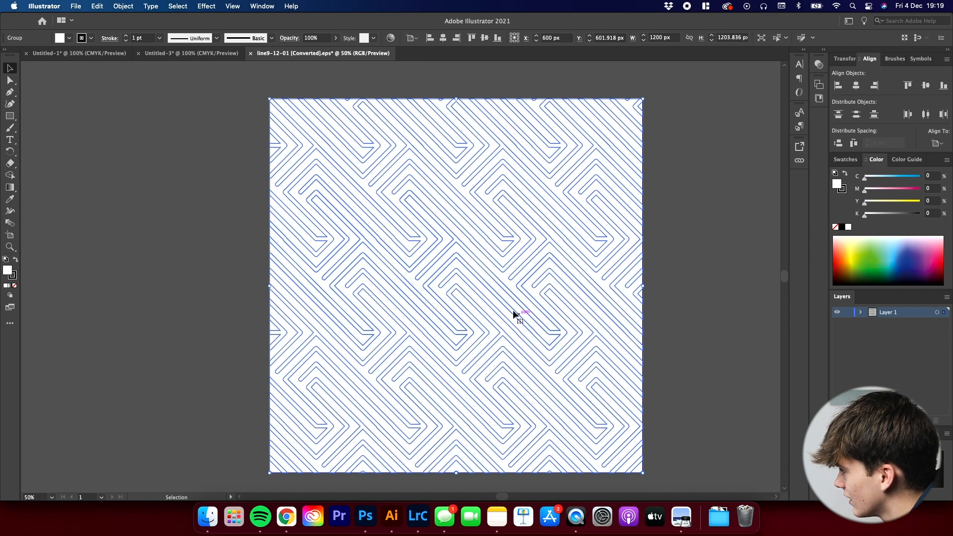
{"action": "left_click", "coordinate": [127, 37]}
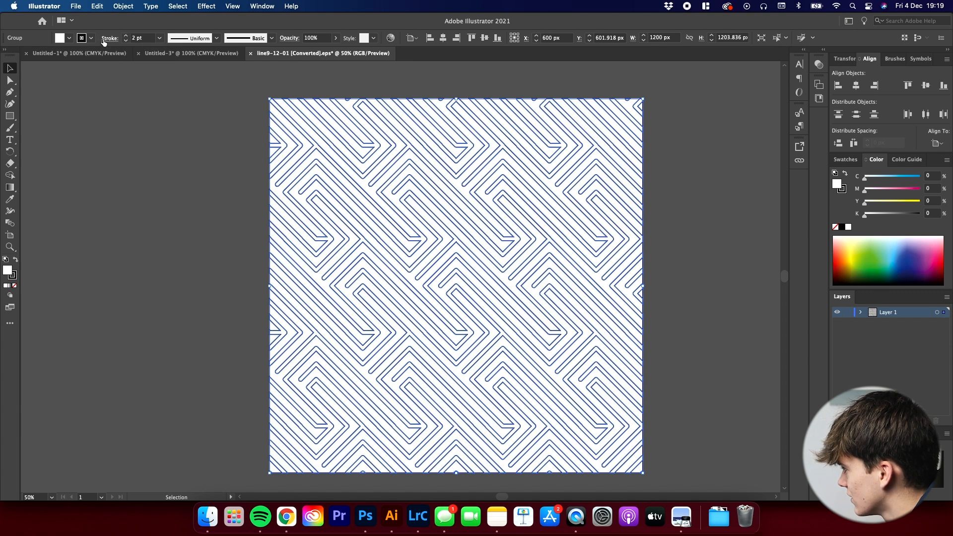
{"action": "left_click", "coordinate": [171, 126]}
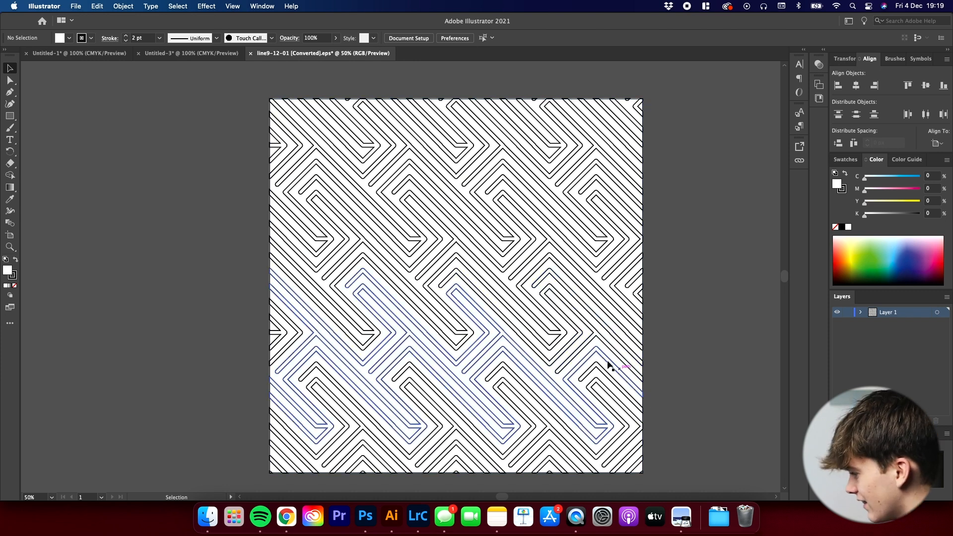
Step: Copy the whole geometric pattern and paste it into the Untitled-3 document with the dog artwork
{"action": "left_click", "coordinate": [606, 353]}
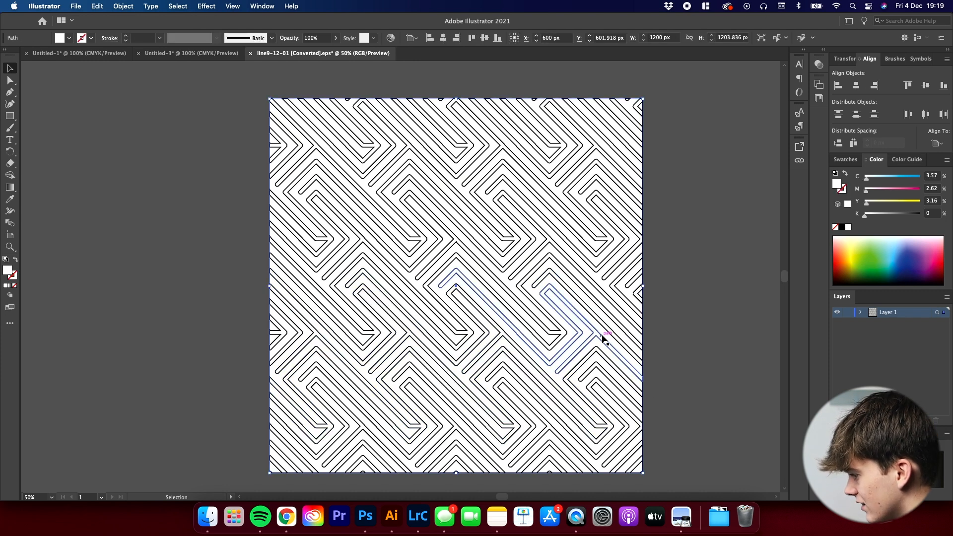
{"action": "key", "text": "a"}
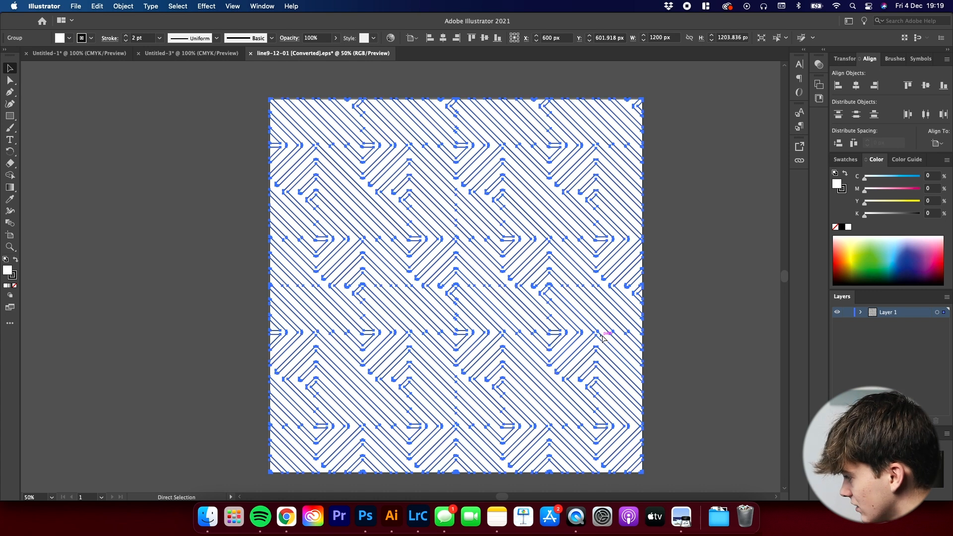
{"action": "key", "text": "super+c"}
{"action": "left_click", "coordinate": [186, 55]}
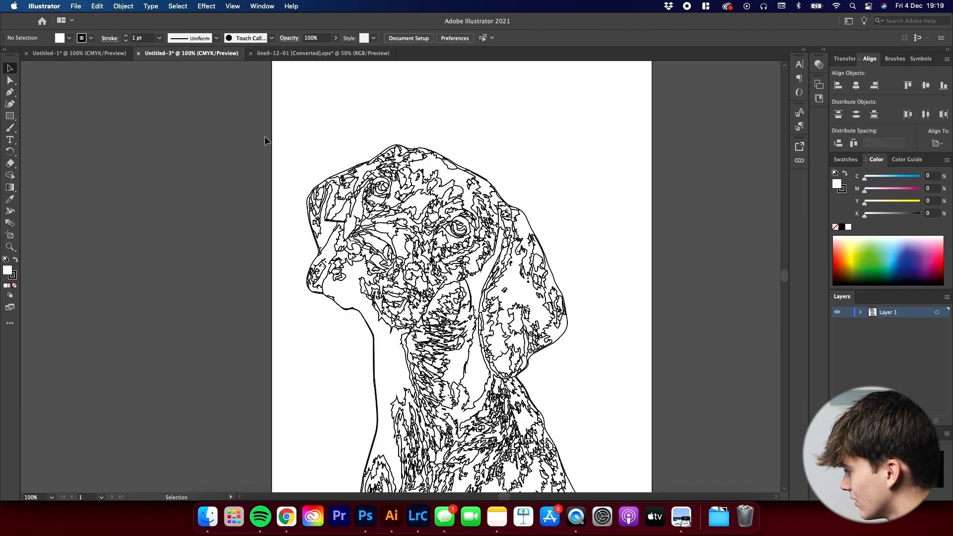
{"action": "key", "text": "super+v"}
{"action": "key", "text": "super+minus"}
Step: Move the pattern group beneath the dog group in Layer 1's stacking order and deselect the artwork
{"action": "left_click", "coordinate": [859, 312]}
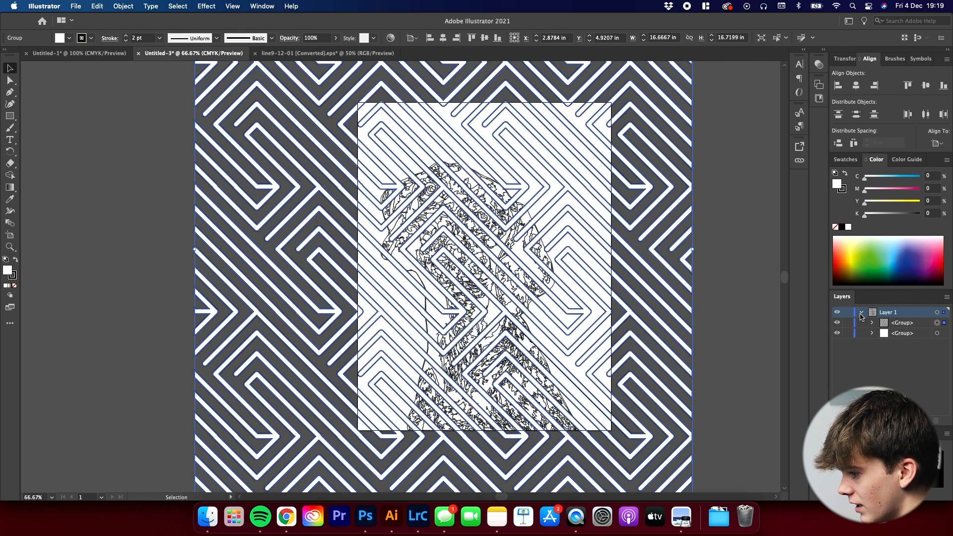
{"action": "left_click", "coordinate": [937, 323]}
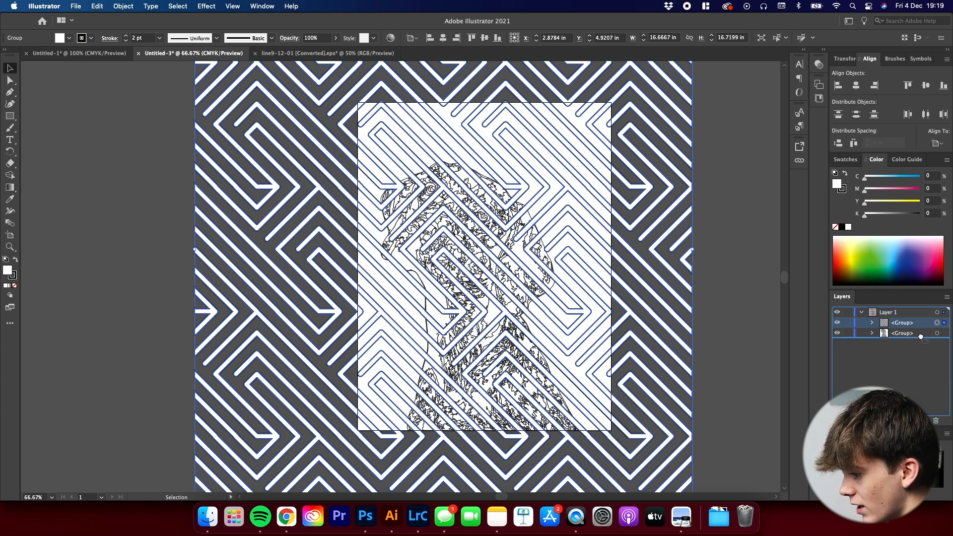
{"action": "left_click_drag", "start_coordinate": [920, 337], "coordinate": [921, 338]}
{"action": "left_click", "coordinate": [746, 278]}
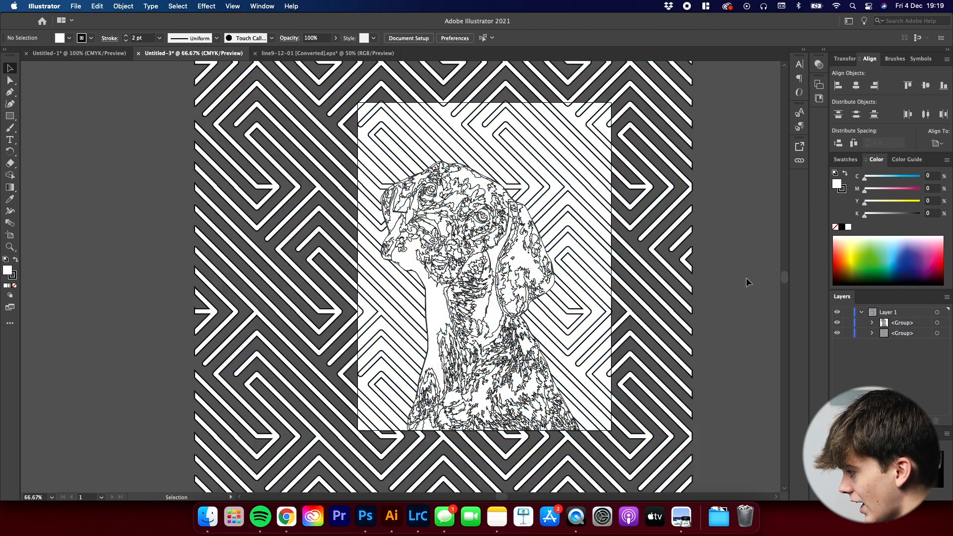
Step: Enlarge the dog line art slightly to about 6.76 by 9.18 in and position it at the artboard's lower edge
{"action": "key", "text": "super+1"}
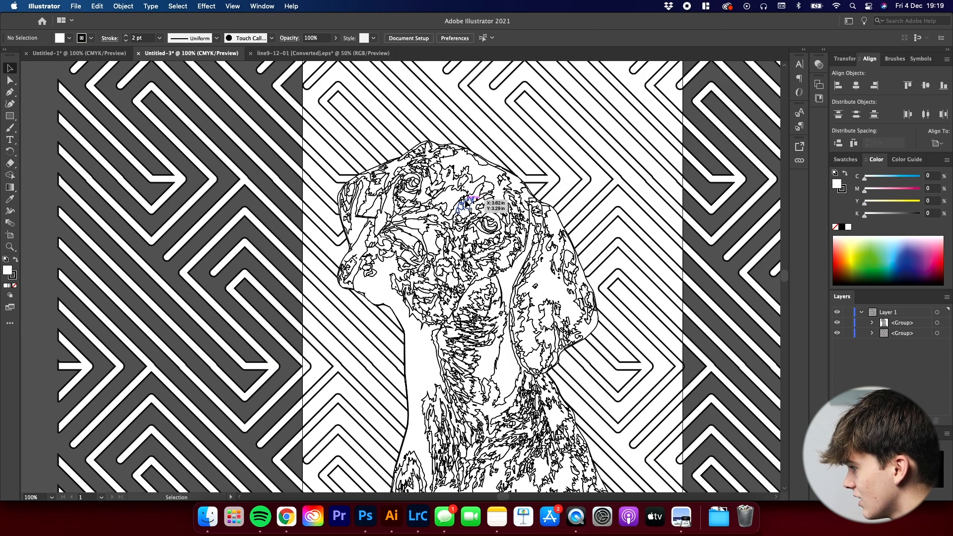
{"action": "key", "text": "super+minus"}
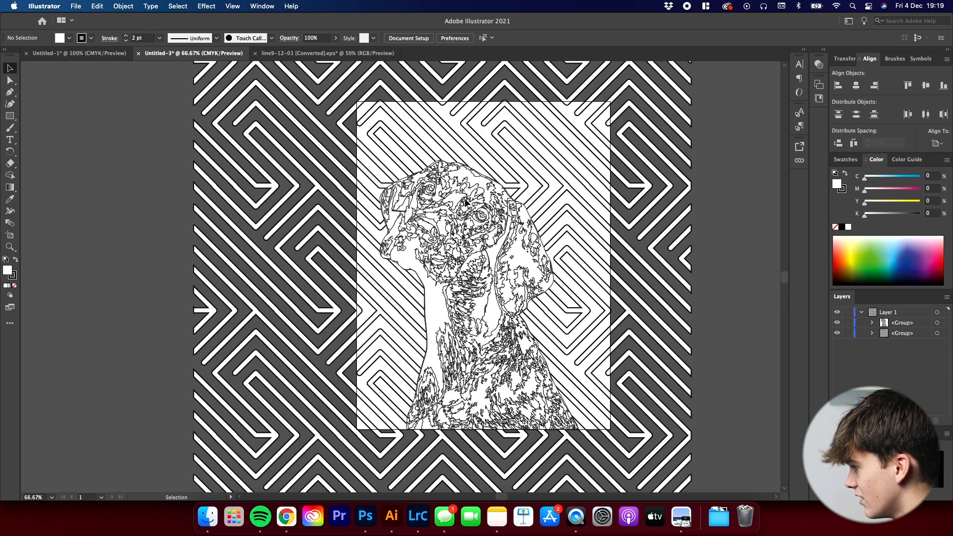
{"action": "left_click", "coordinate": [473, 266]}
{"action": "left_click_drag", "start_coordinate": [473, 262], "coordinate": [474, 243]}
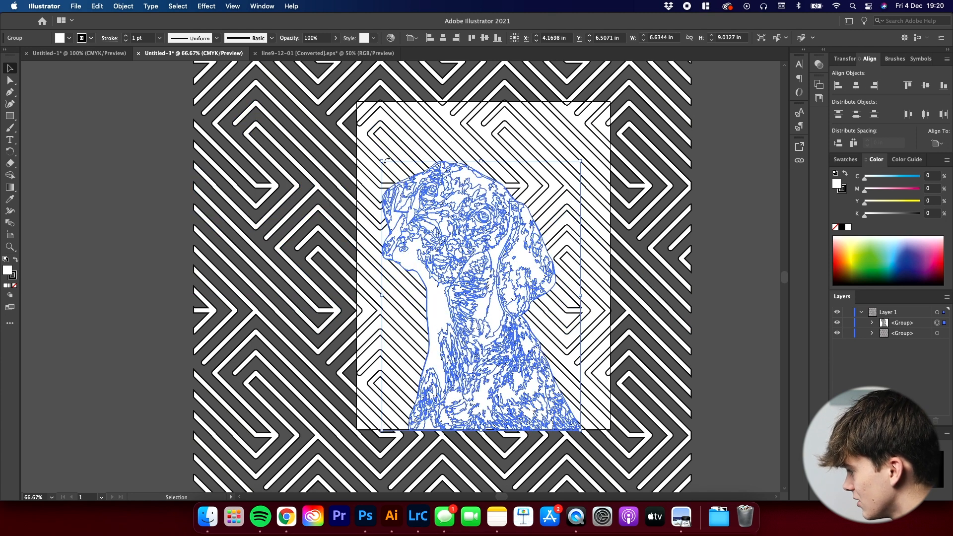
{"action": "left_click_drag", "start_coordinate": [384, 162], "coordinate": [380, 157]}
{"action": "left_click_drag", "start_coordinate": [472, 226], "coordinate": [469, 230]}
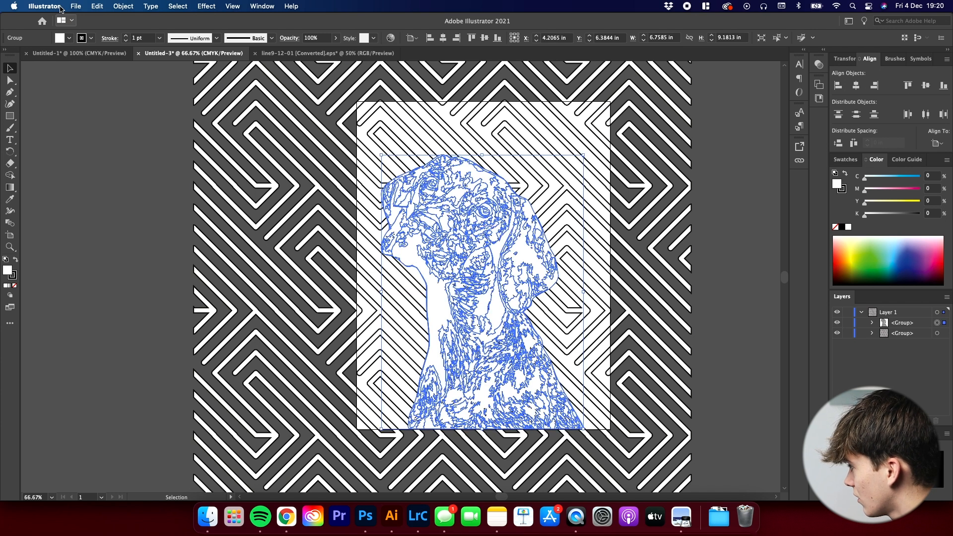
Step: Try a 5 pt stroke on the dog line art and deselect it to judge the line thickness
{"action": "left_click", "coordinate": [126, 35]}
{"action": "left_click", "coordinate": [126, 36]}
{"action": "left_click", "coordinate": [126, 35]}
{"action": "left_click", "coordinate": [168, 127]}
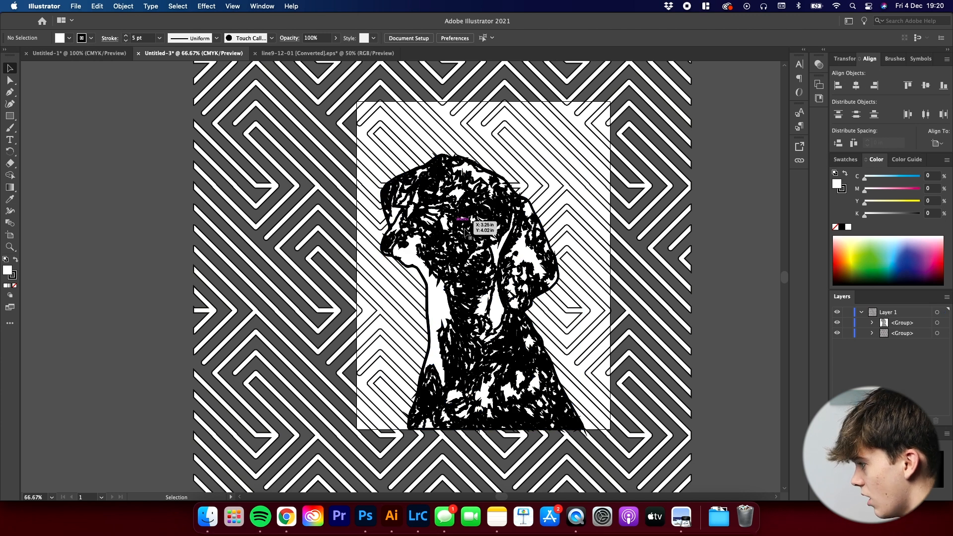
Step: Set the dog line art's stroke weight back to 1 pt
{"action": "left_click", "coordinate": [499, 251]}
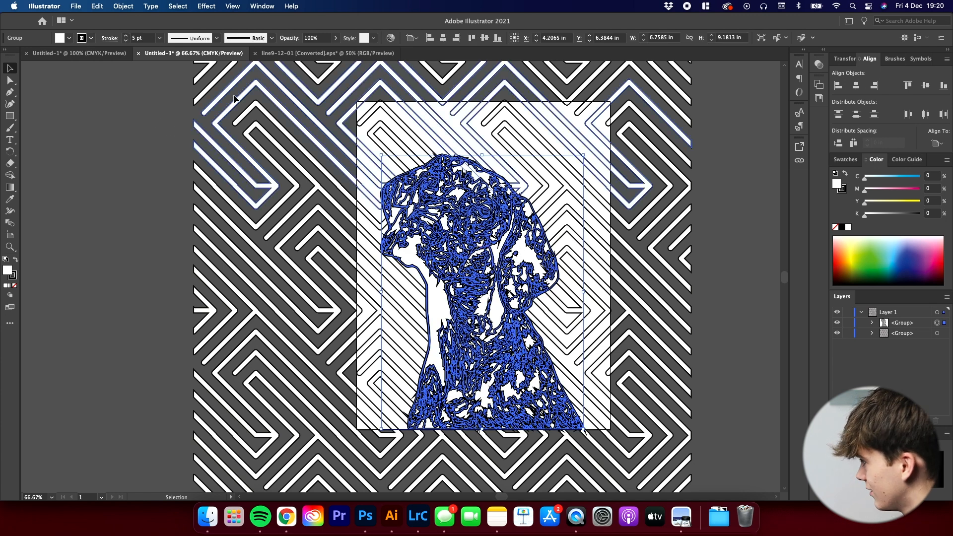
{"action": "left_click", "coordinate": [126, 40]}
{"action": "left_click", "coordinate": [126, 40]}
{"action": "left_click", "coordinate": [126, 40]}
{"action": "left_click", "coordinate": [145, 101]}
{"action": "left_click", "coordinate": [467, 242]}
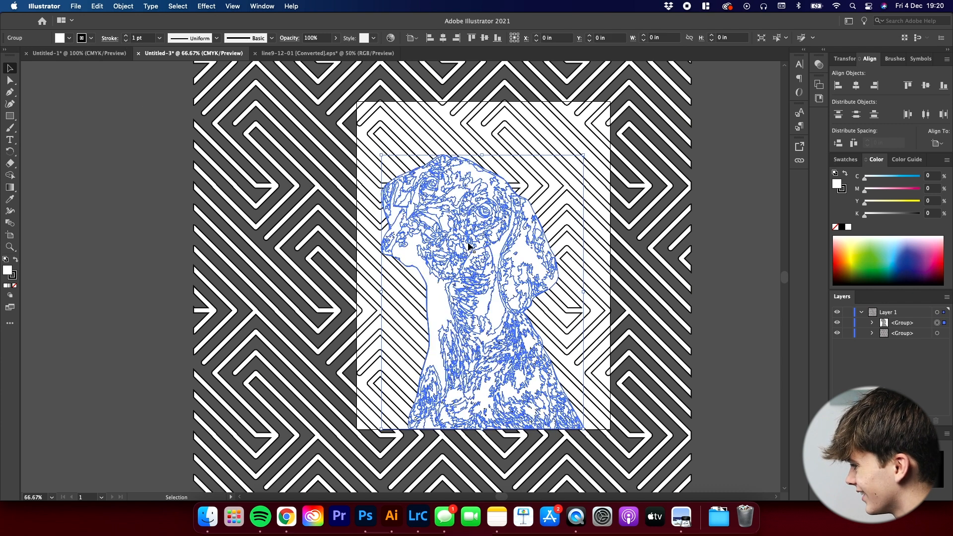
Step: Try a 0.75 pt stroke on the dog line art, deselect it to judge the thickness, and restore the weight to 1 pt
{"action": "left_click", "coordinate": [126, 40]}
{"action": "left_click", "coordinate": [136, 111]}
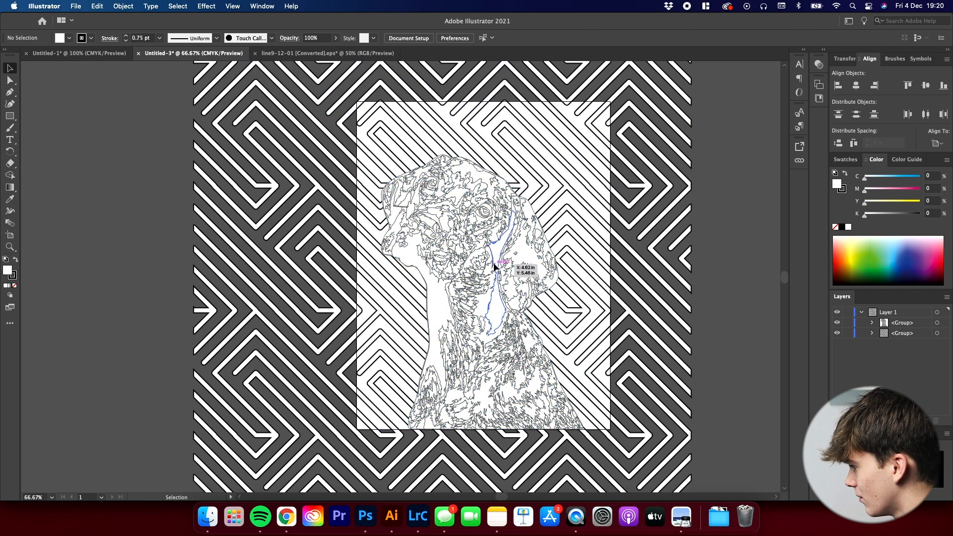
{"action": "left_click", "coordinate": [516, 281]}
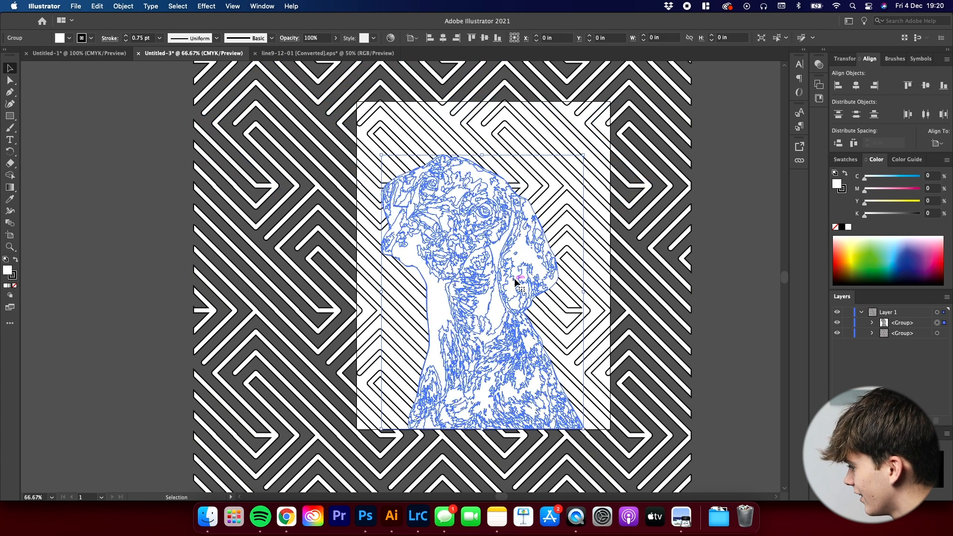
{"action": "left_click", "coordinate": [158, 75]}
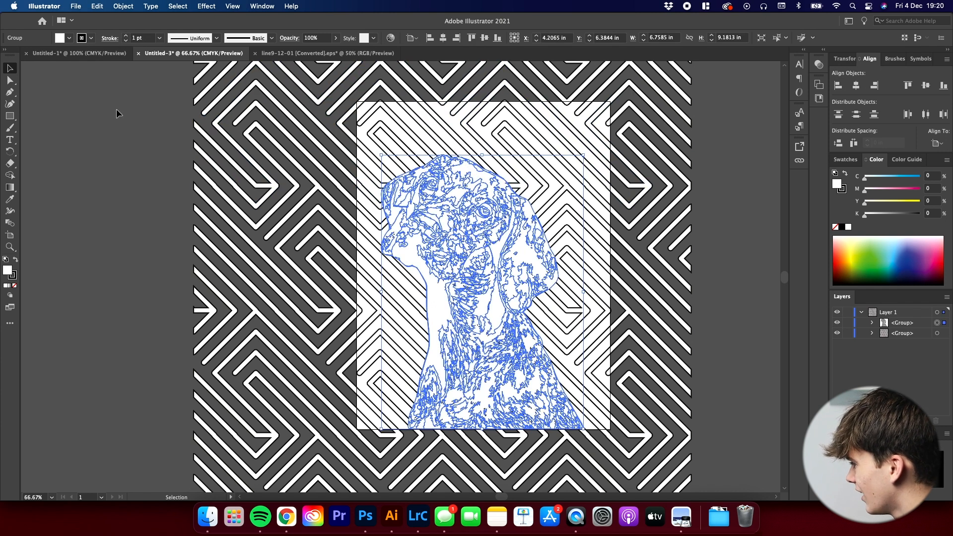
Step: Set the geometric background pattern's stroke weight to 1 pt and deselect the artwork
{"action": "left_click", "coordinate": [360, 187]}
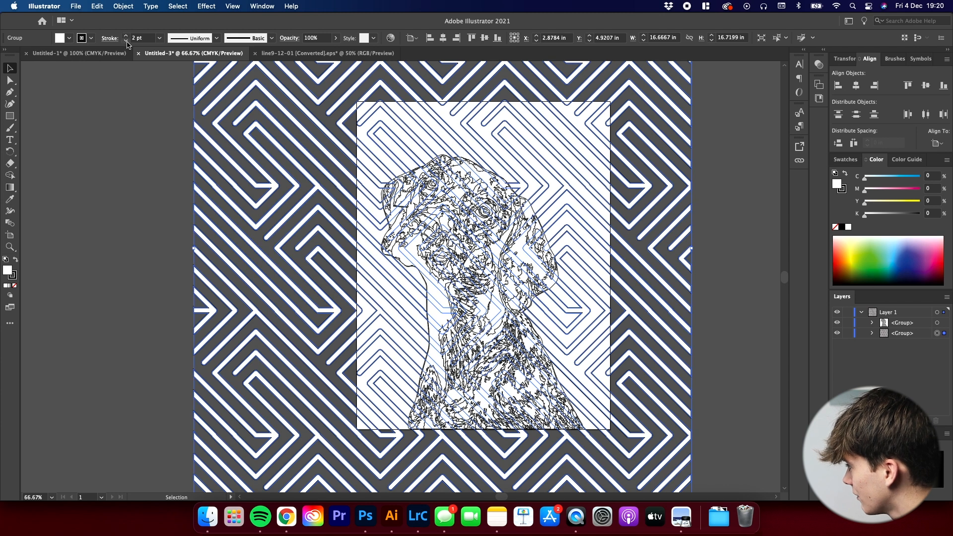
{"action": "left_click", "coordinate": [174, 149]}
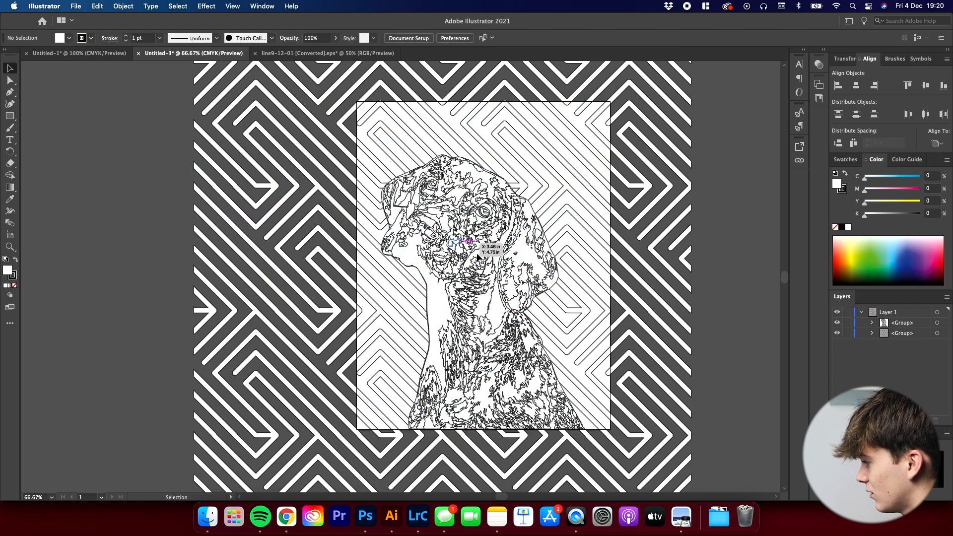
{"action": "scroll", "coordinate": [524, 249], "scroll_direction": "down", "scroll_amount": 1}
{"action": "scroll", "coordinate": [523, 249], "scroll_direction": "up", "scroll_amount": 1}
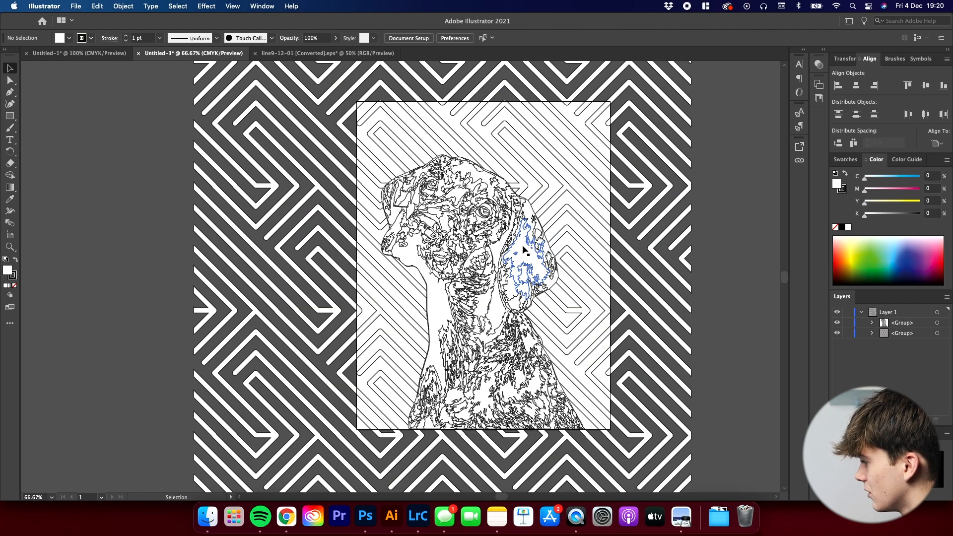
{"action": "left_click", "coordinate": [517, 276]}
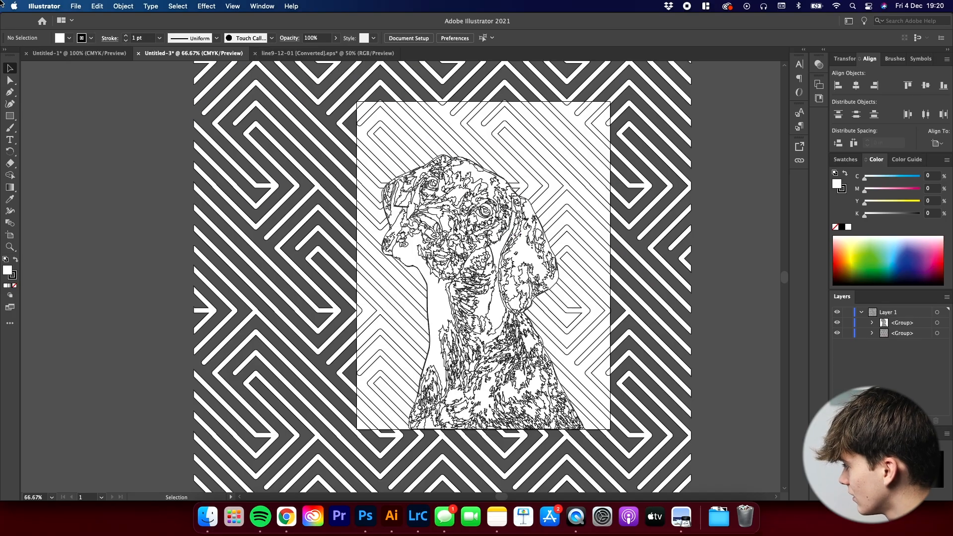
Step: Export all artboards to the Desktop as a PNG named "dog coloring interior" with Use Artboards enabled, 300 ppi resolution and a white background
{"action": "left_click", "coordinate": [76, 6]}
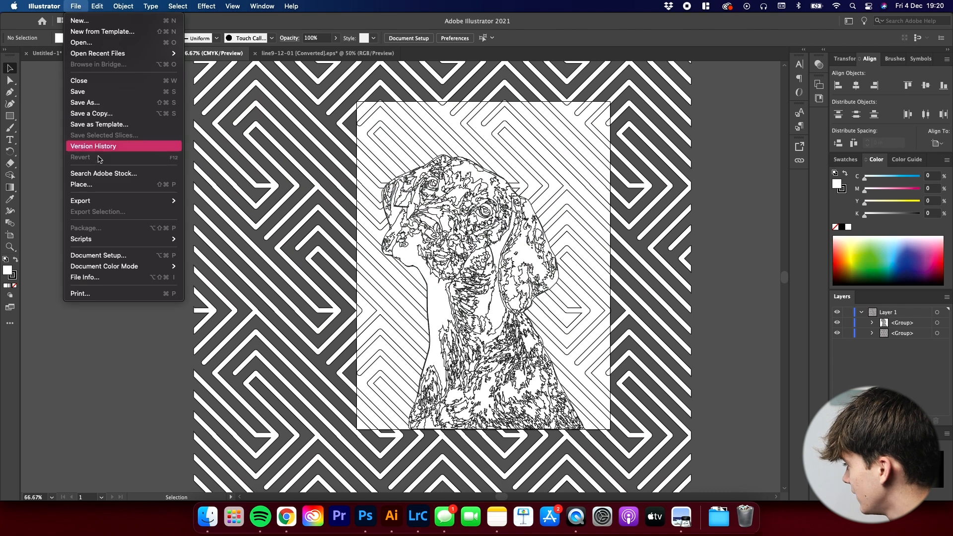
{"action": "mouse_move", "coordinate": [169, 203]}
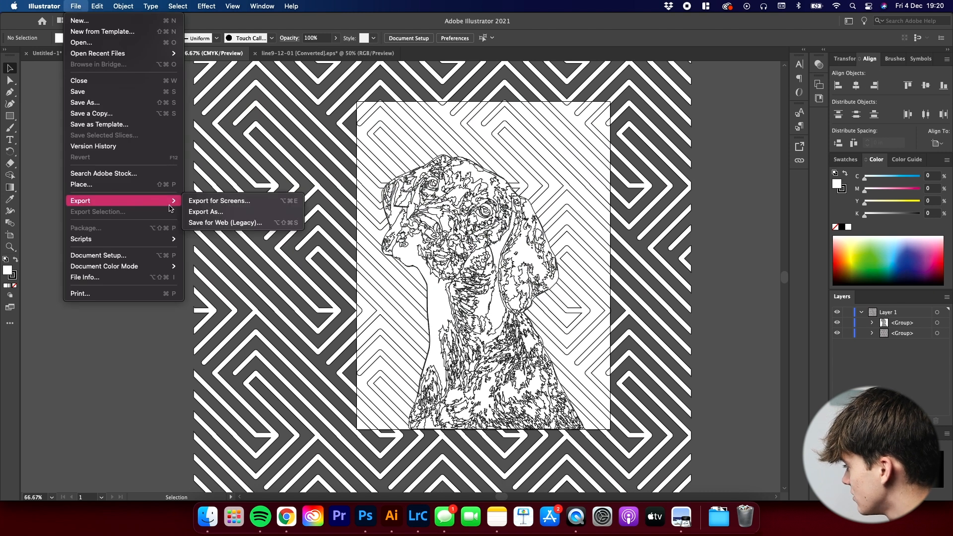
{"action": "left_click", "coordinate": [217, 211]}
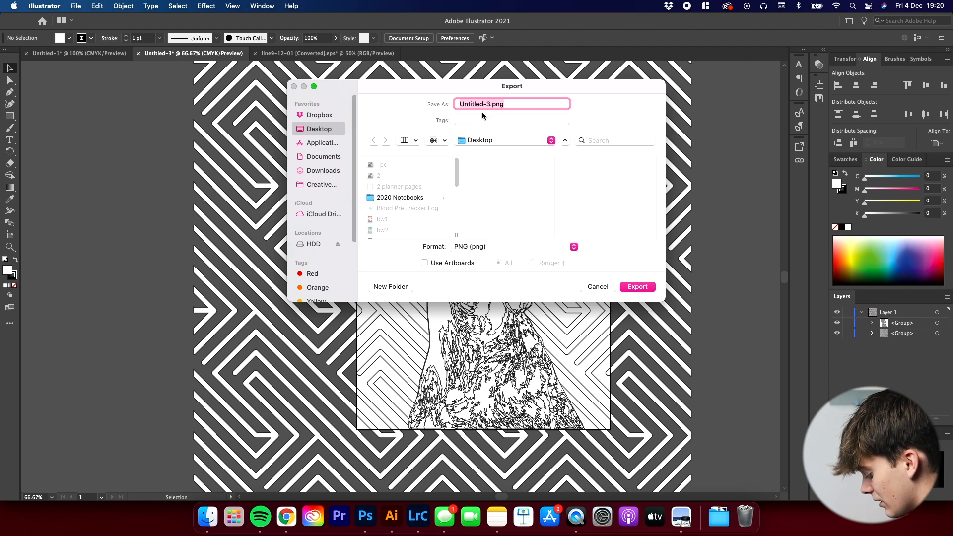
{"action": "type", "text": "dog coloring interior"}
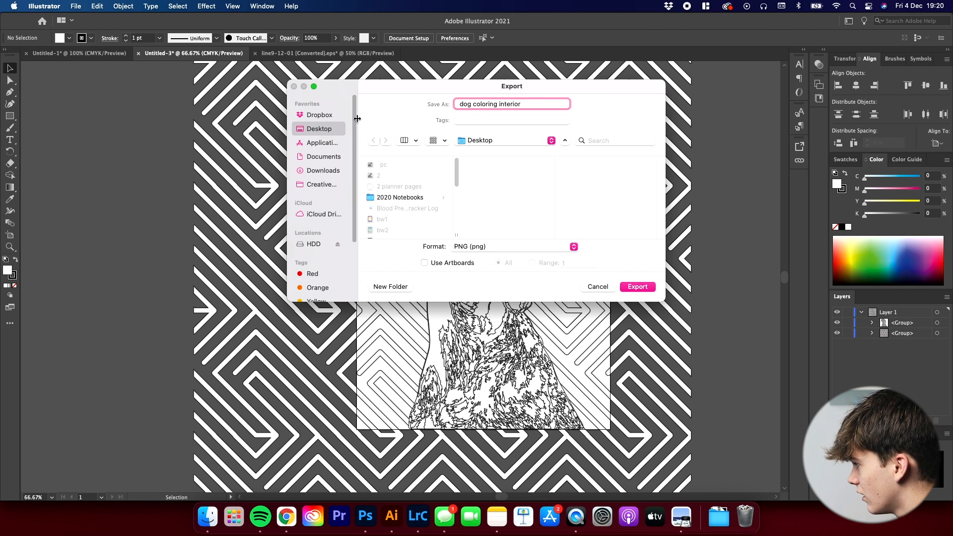
{"action": "left_click", "coordinate": [425, 263]}
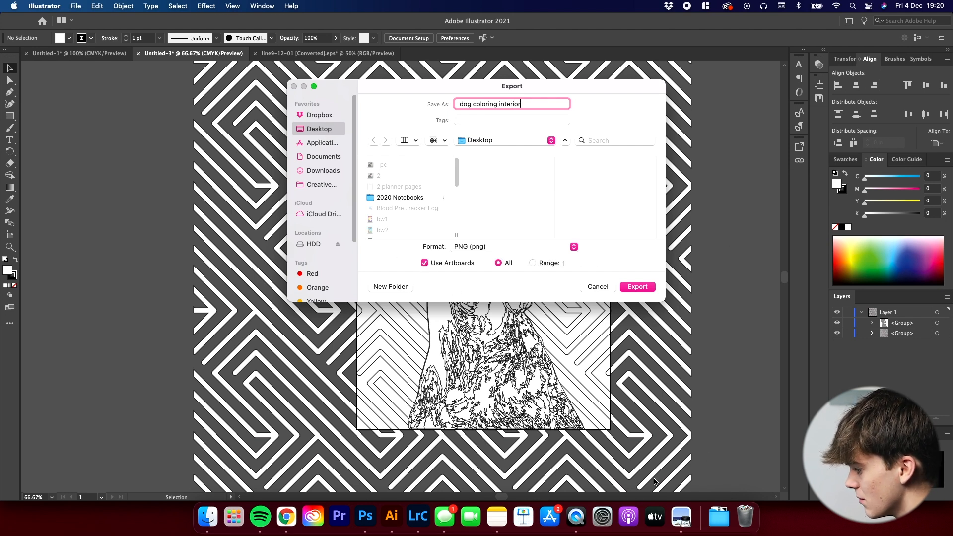
{"action": "left_click", "coordinate": [638, 287]}
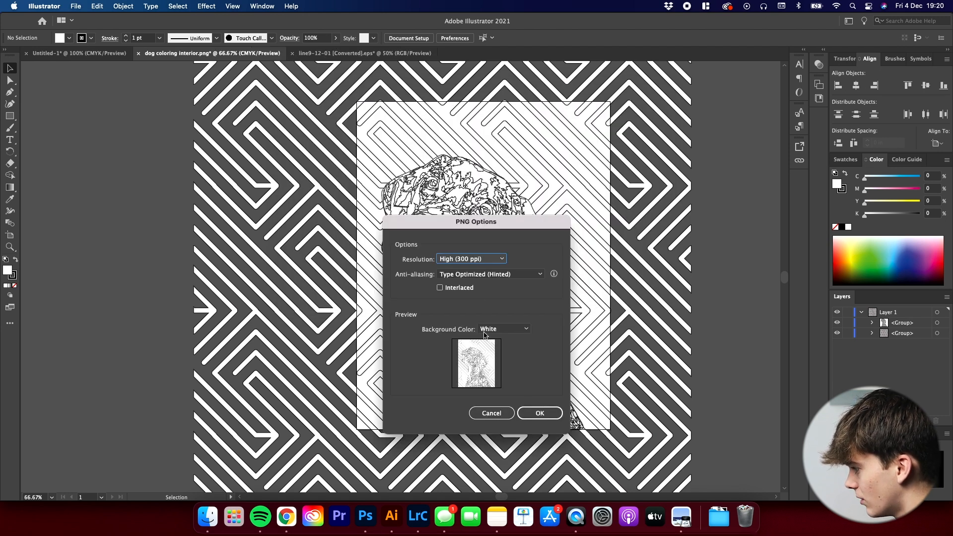
{"action": "left_click", "coordinate": [540, 417]}
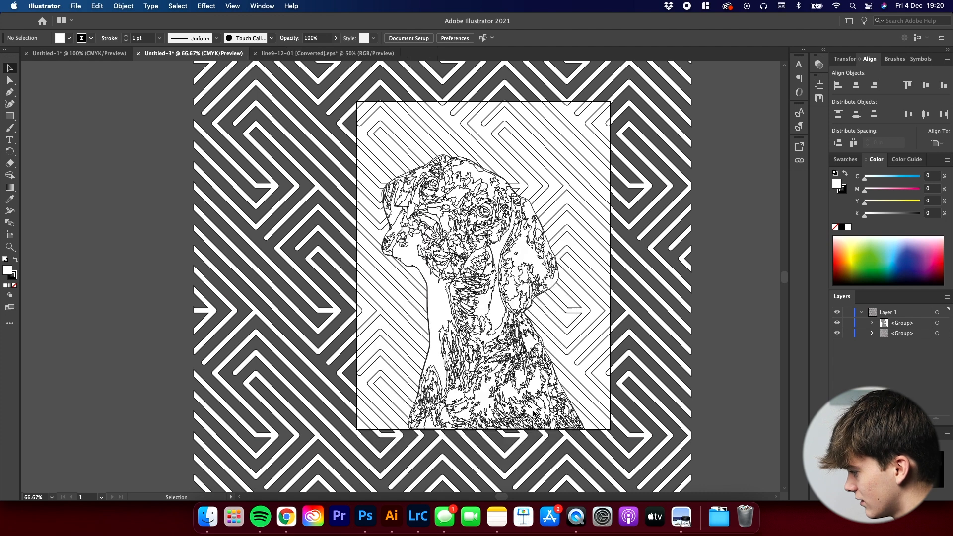
Step: Switch to Finder, open dog coloring interior-01.png from the Desktop in Preview, and move its window to mid-screen to inspect the exported page
{"action": "left_click", "coordinate": [207, 516]}
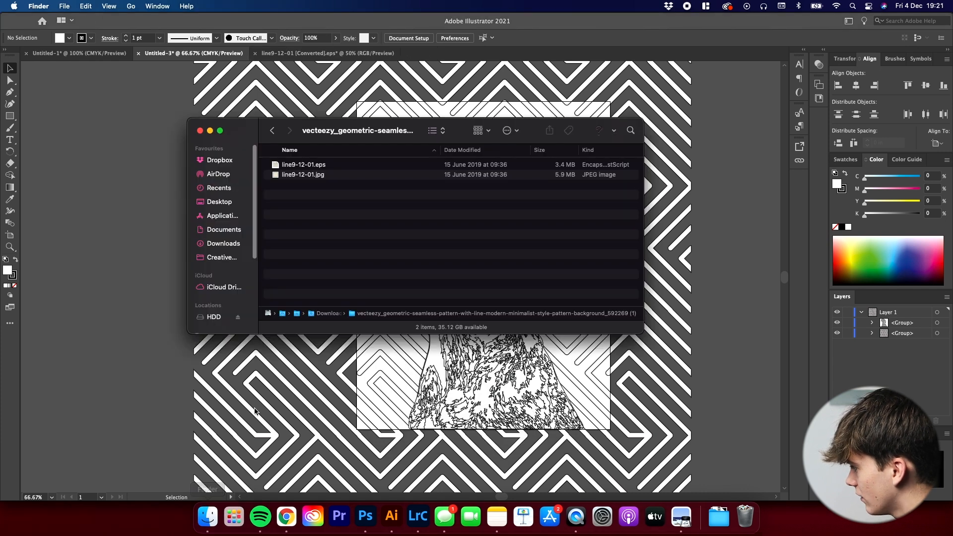
{"action": "left_click", "coordinate": [220, 202]}
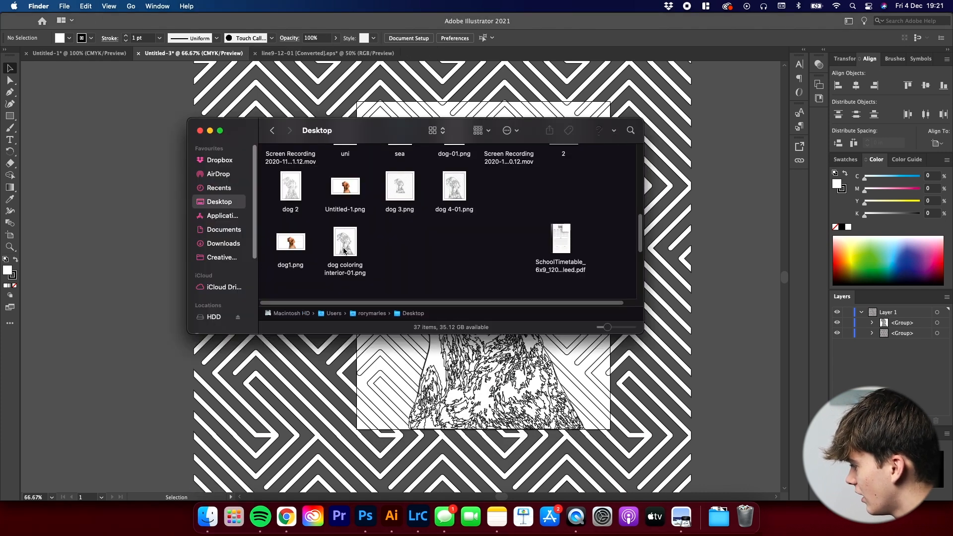
{"action": "double_click", "coordinate": [344, 251]}
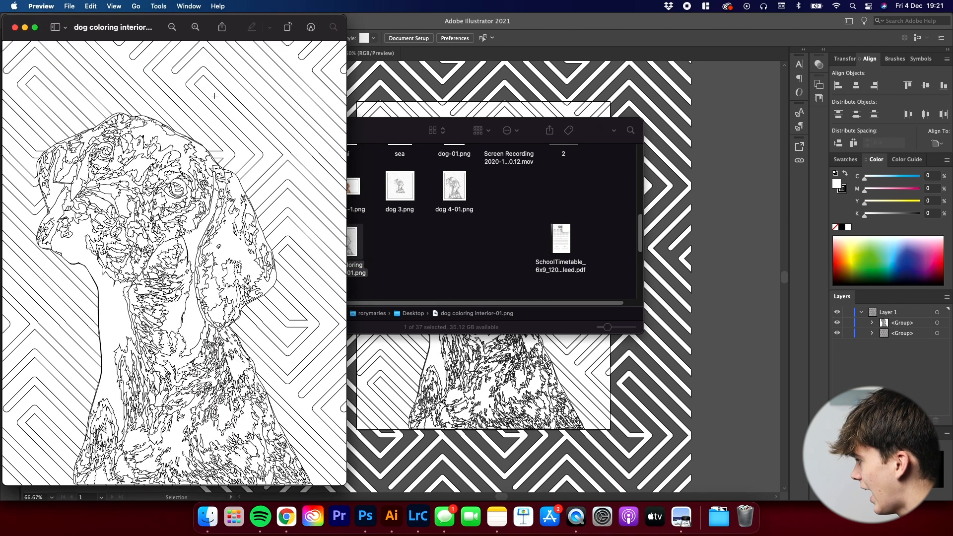
{"action": "left_click_drag", "start_coordinate": [150, 32], "coordinate": [471, 37]}
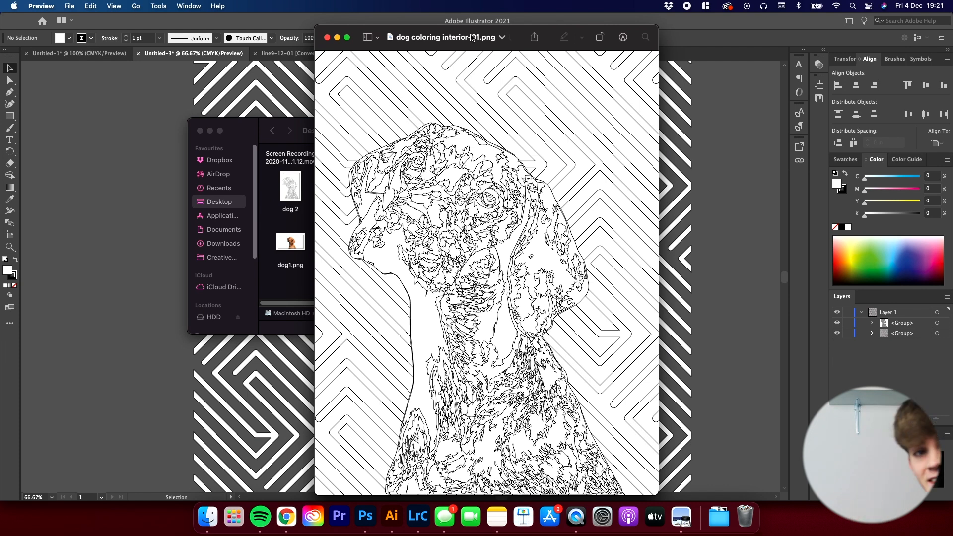